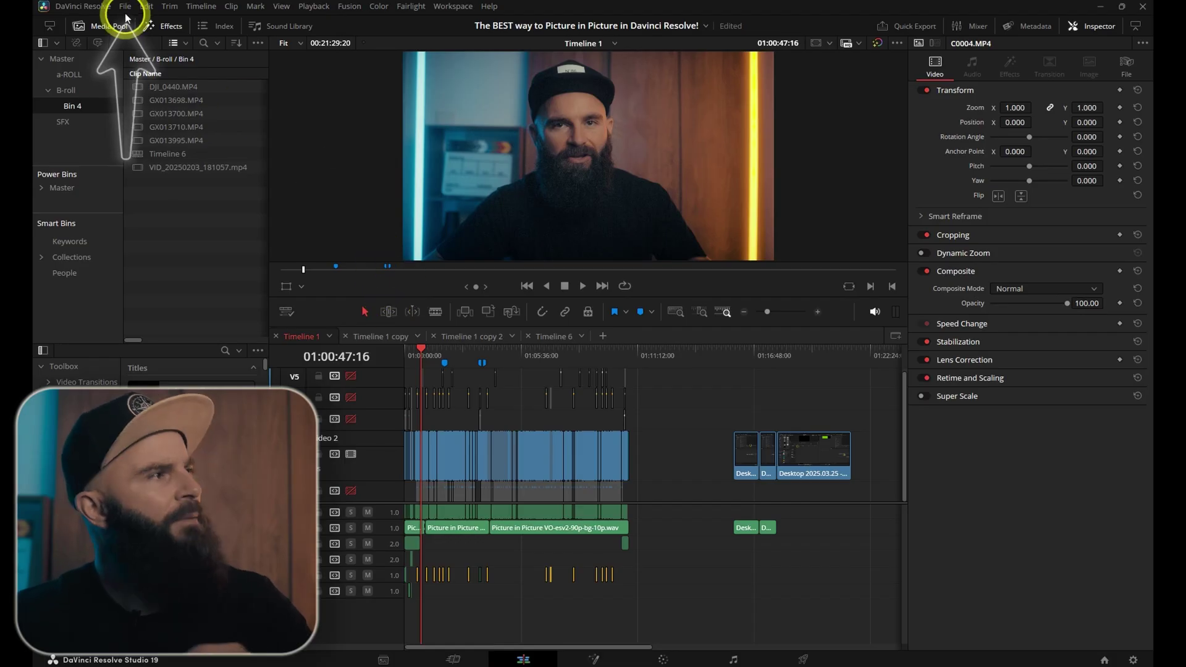
Open File > Media Management and try Transcode mode before returning to Copy
{"action": "left_click", "coordinate": [125, 8]}
{"action": "left_click", "coordinate": [200, 335]}
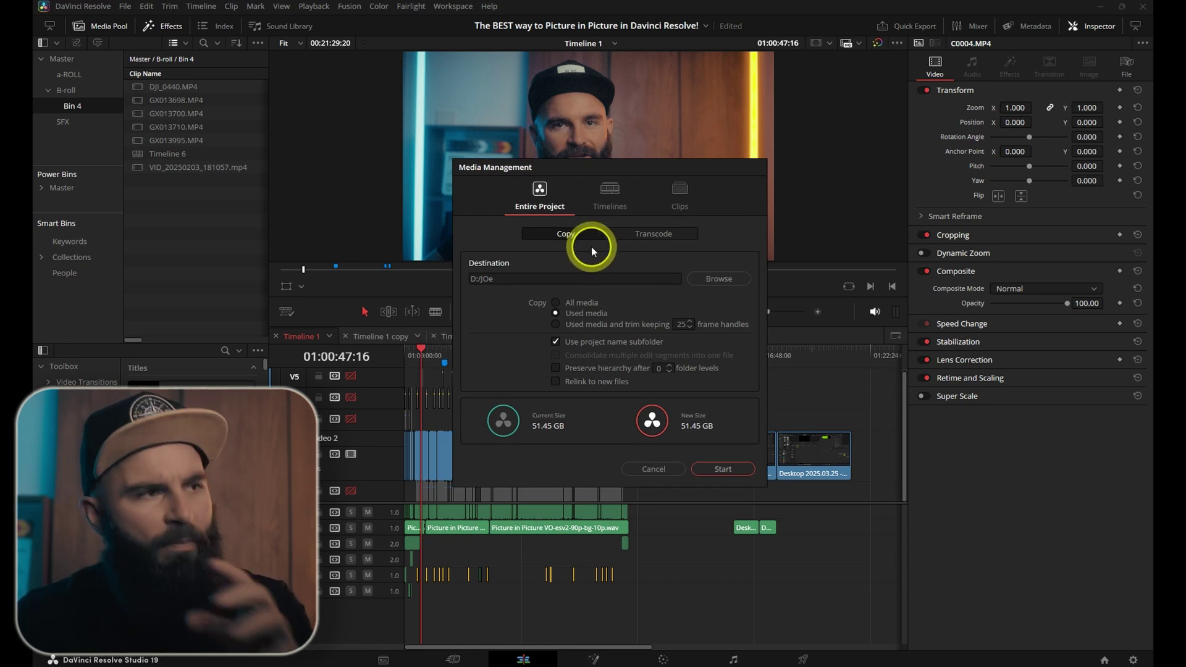
{"action": "left_click", "coordinate": [655, 234]}
{"action": "left_click", "coordinate": [564, 234]}
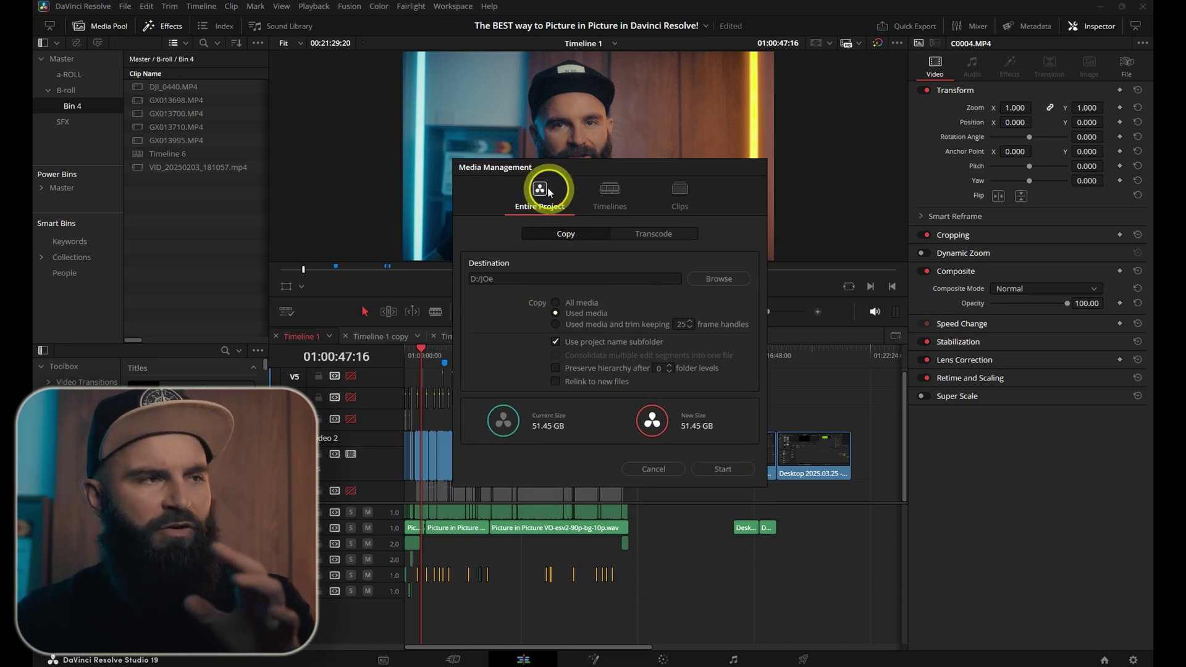
Preview the Timelines tab with Timeline 1 and the Clips tab, then return to Entire Project
{"action": "left_click", "coordinate": [611, 196]}
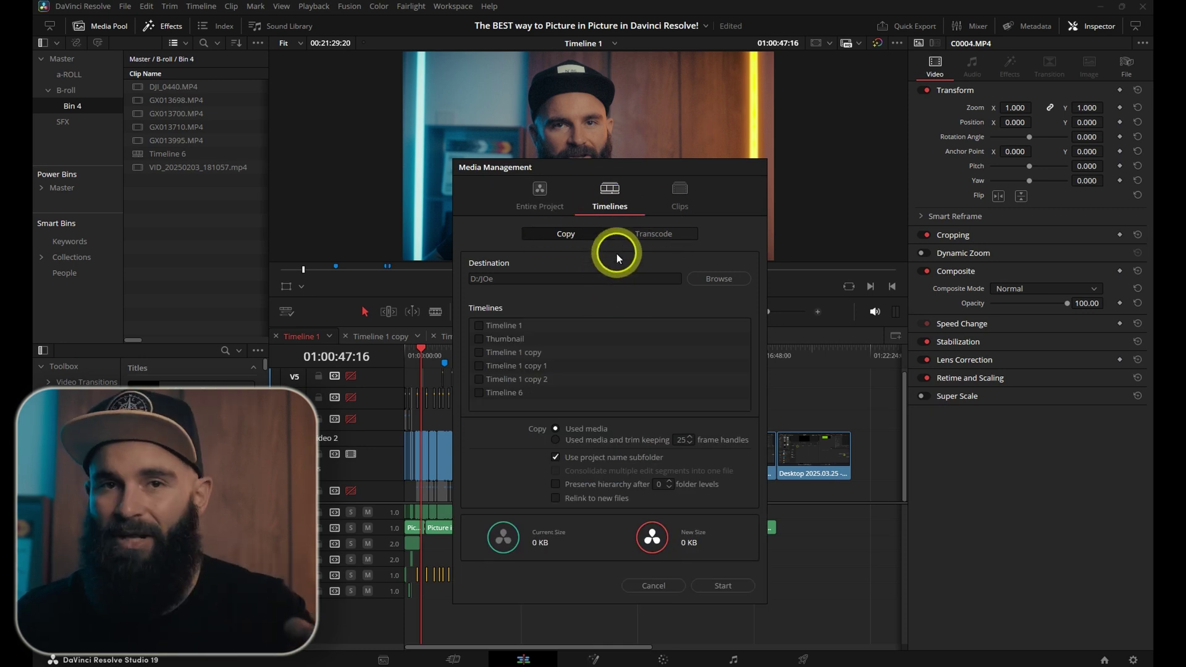
{"action": "left_click", "coordinate": [479, 325]}
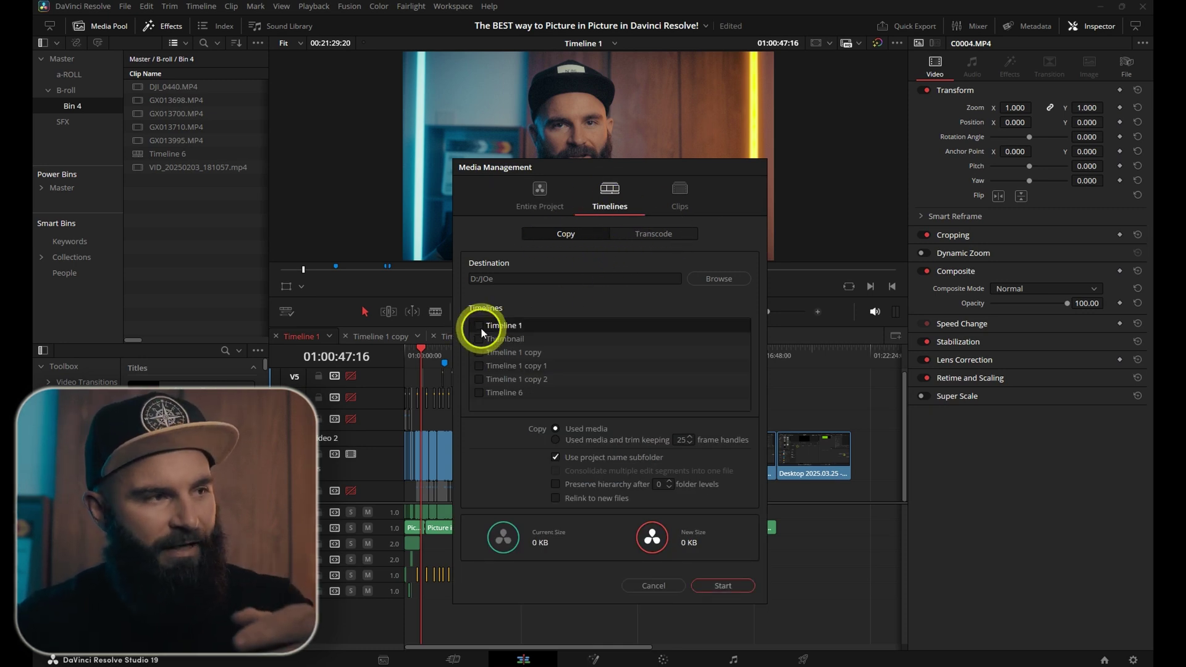
{"action": "left_click", "coordinate": [679, 197]}
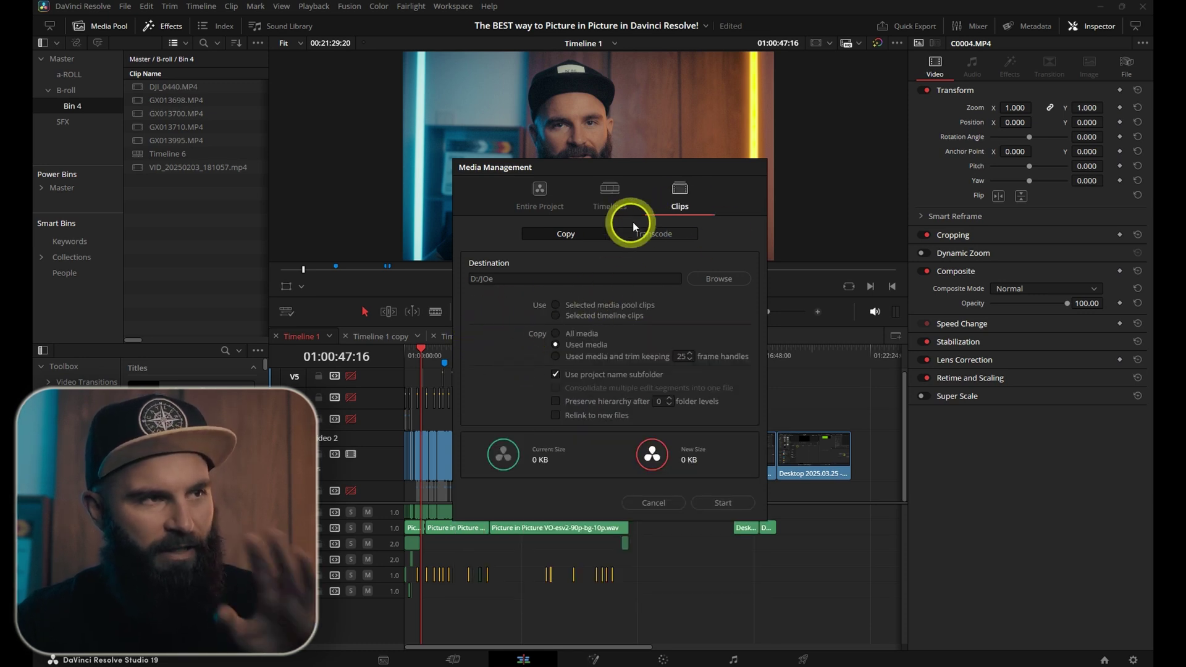
{"action": "left_click", "coordinate": [545, 201]}
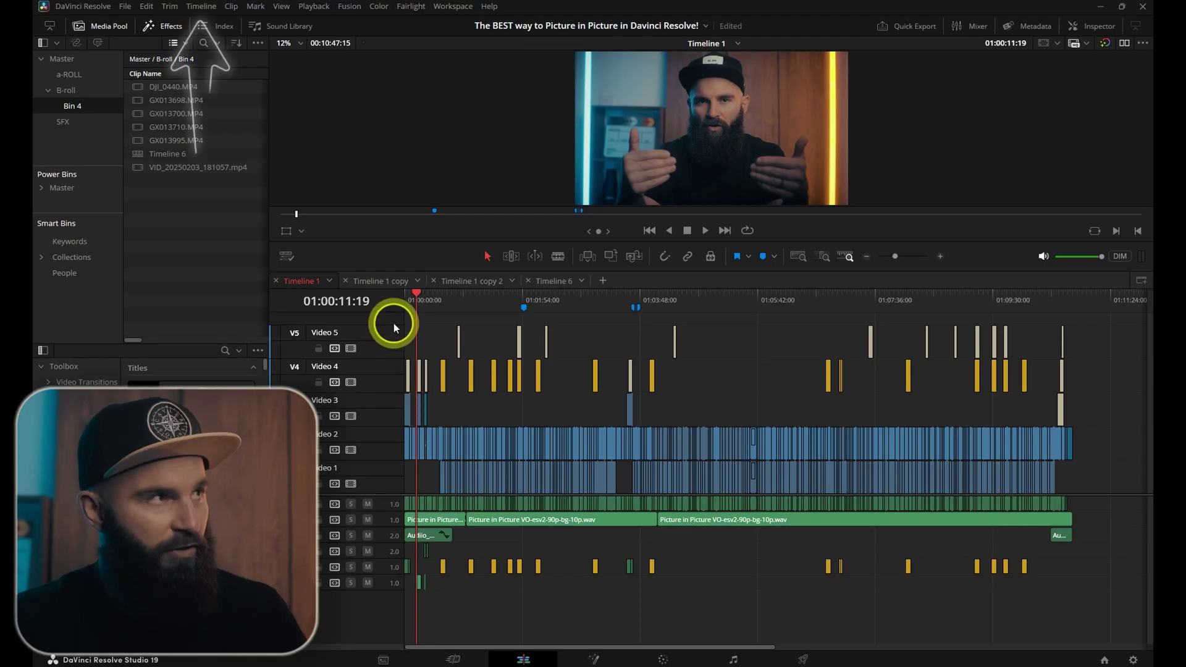
Flatten the unused clips with Timeline > Clean Up Video Tracks
{"action": "left_click", "coordinate": [202, 6]}
{"action": "mouse_move", "coordinate": [264, 268]}
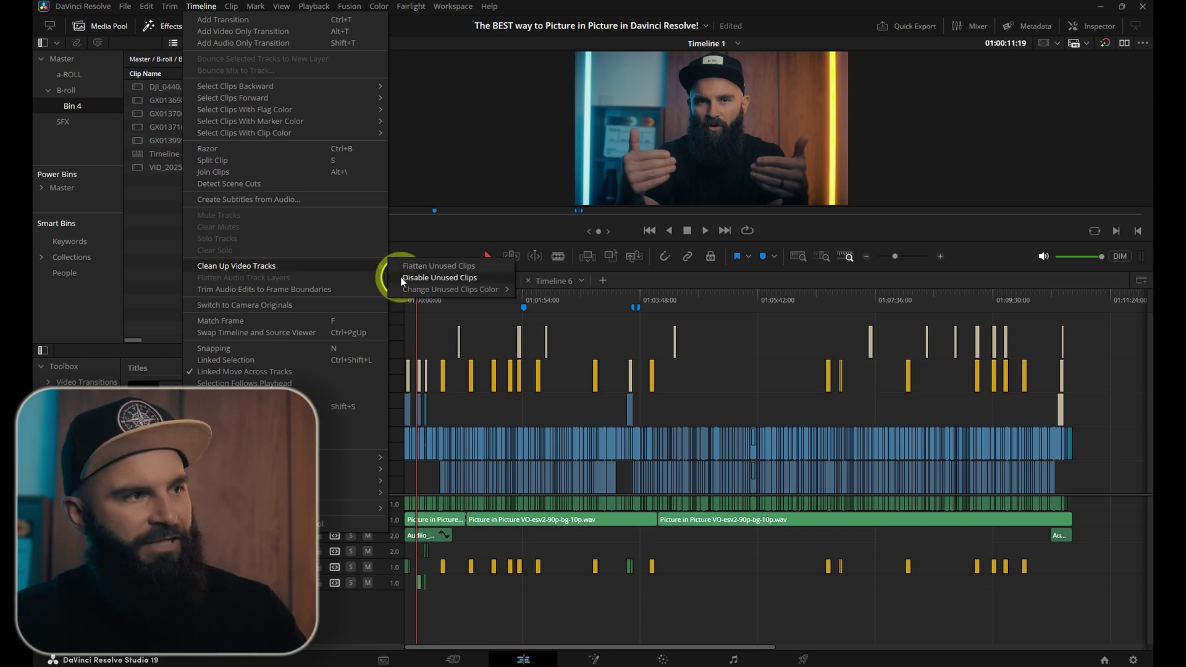
{"action": "mouse_move", "coordinate": [408, 289]}
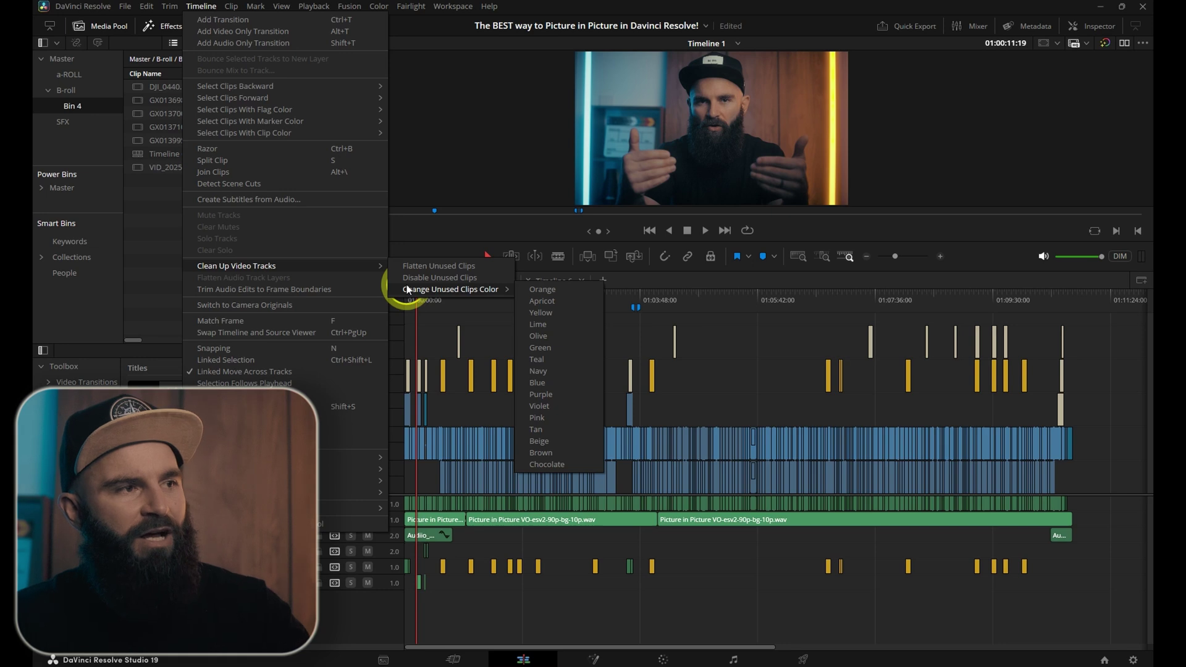
{"action": "left_click", "coordinate": [423, 266]}
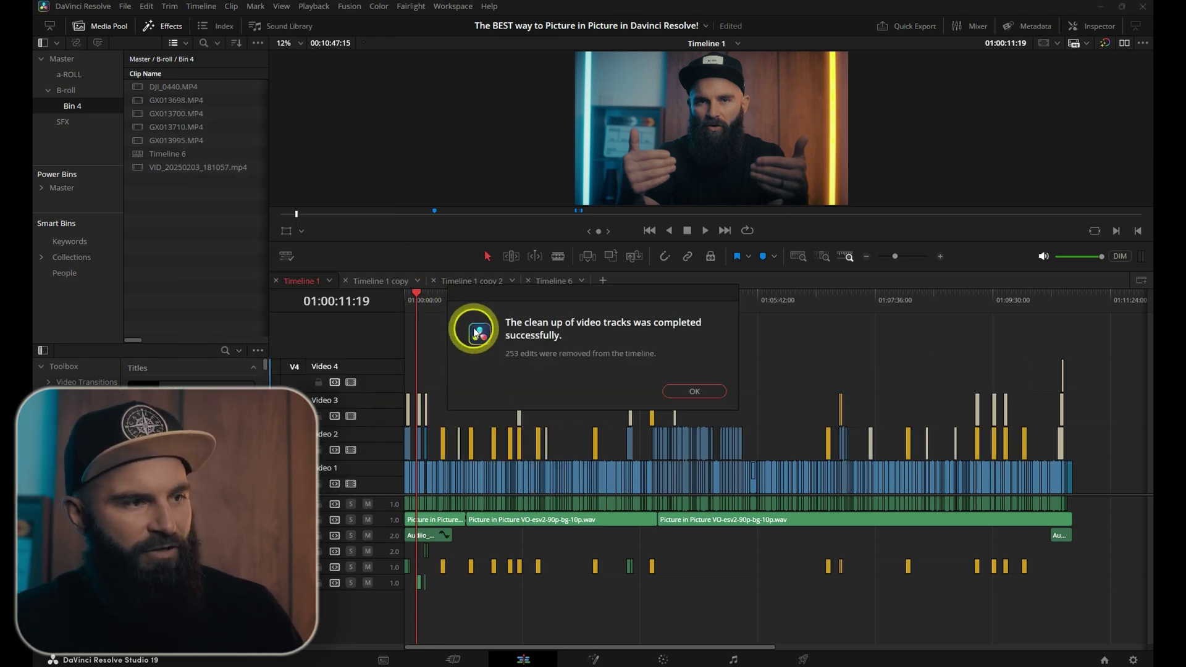
{"action": "left_click", "coordinate": [694, 392]}
Disable the unused clips on the video tracks
{"action": "left_click", "coordinate": [200, 7]}
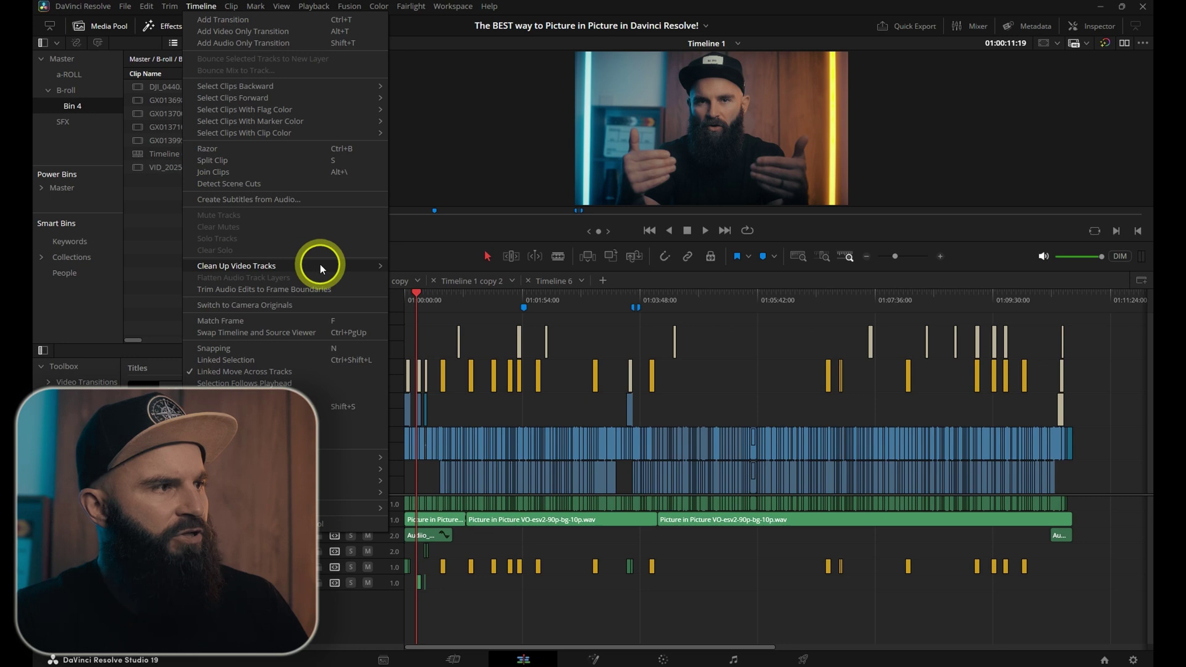
{"action": "mouse_move", "coordinate": [320, 265]}
{"action": "left_click", "coordinate": [426, 278]}
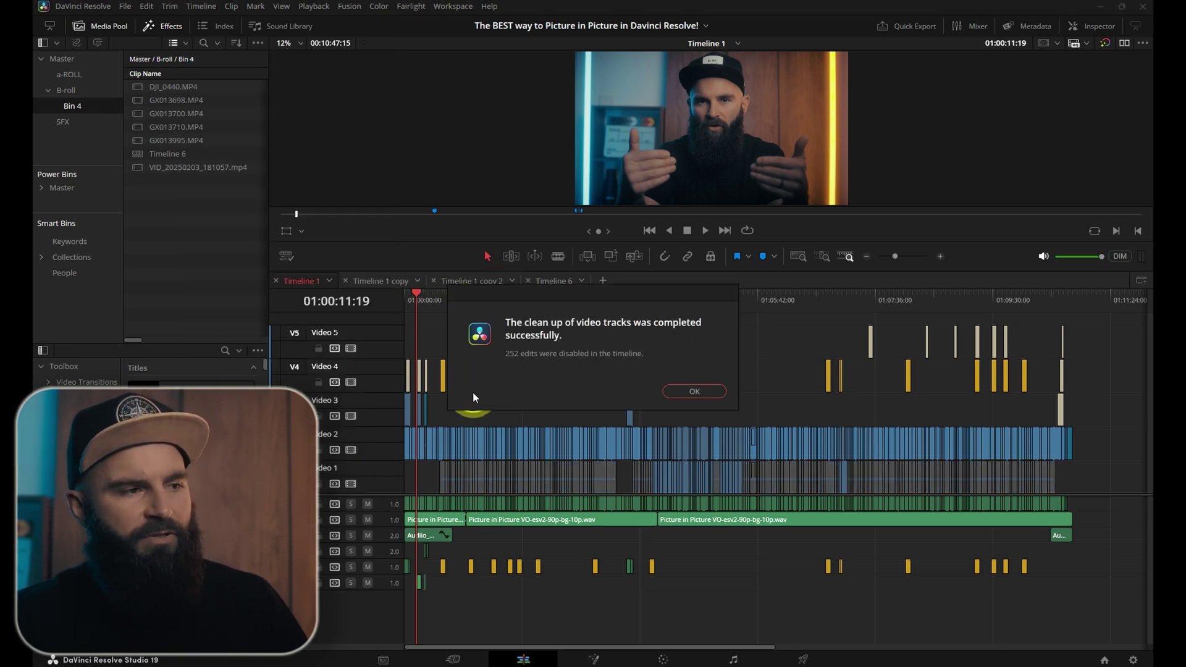
{"action": "left_click", "coordinate": [694, 391]}
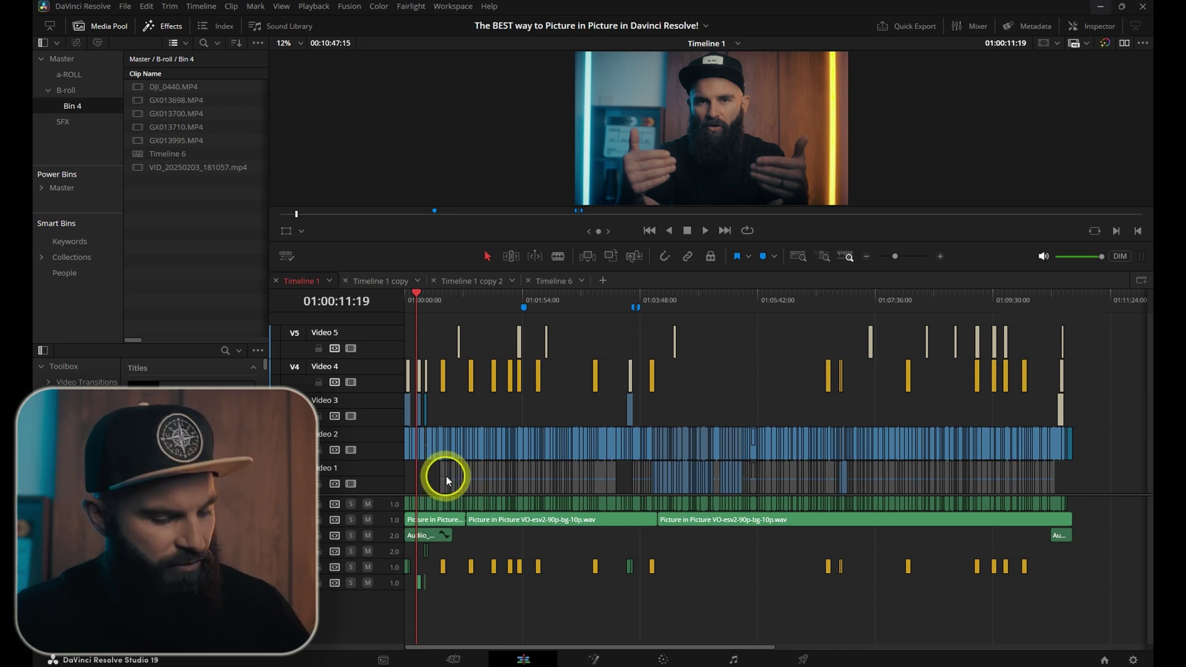
Select the Video 1 clips and change the unused clips' colour to Purple
{"action": "left_click", "coordinate": [447, 481]}
{"action": "left_click", "coordinate": [201, 6]}
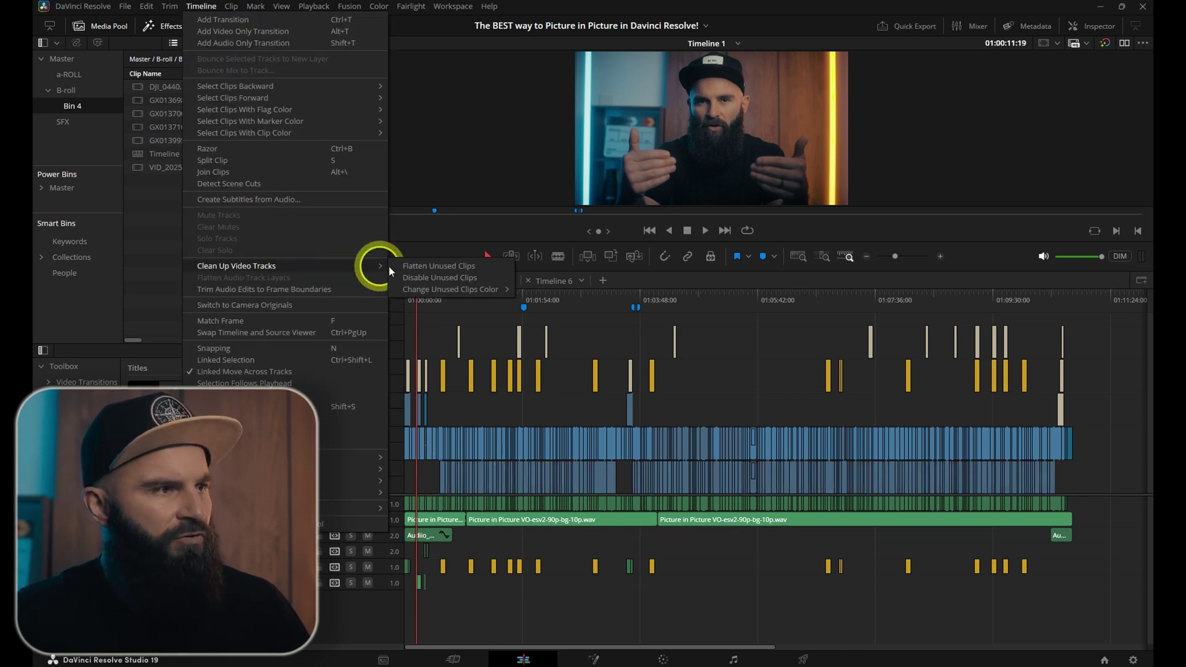
{"action": "mouse_move", "coordinate": [457, 291]}
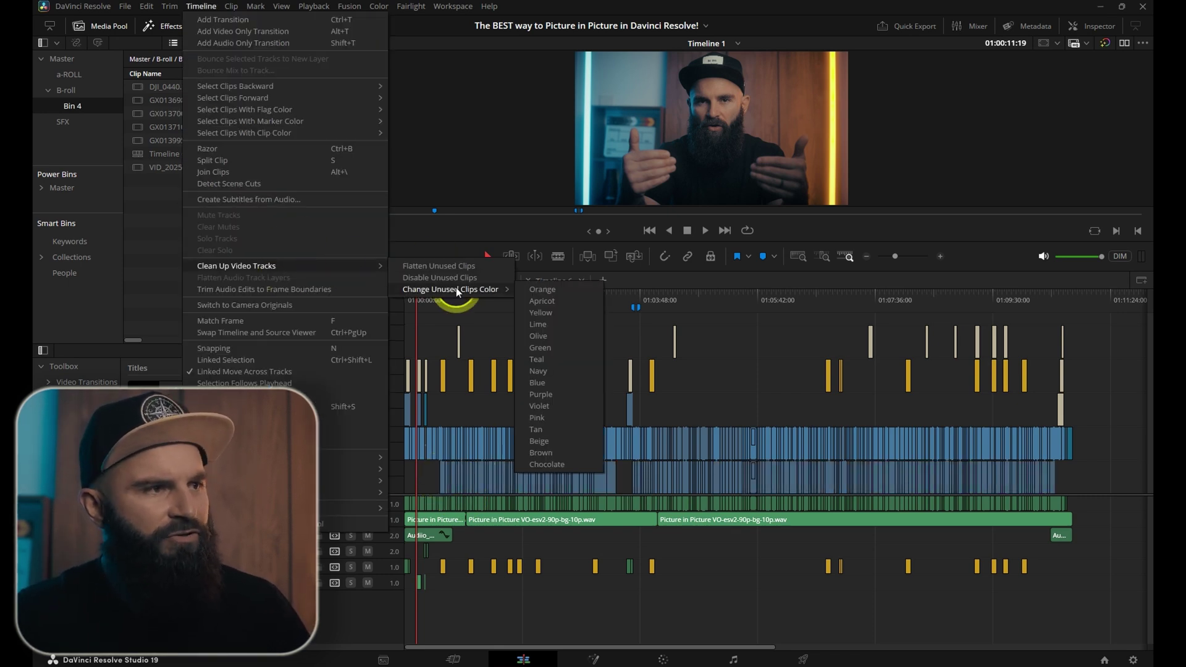
{"action": "left_click", "coordinate": [554, 395]}
{"action": "left_click", "coordinate": [694, 390]}
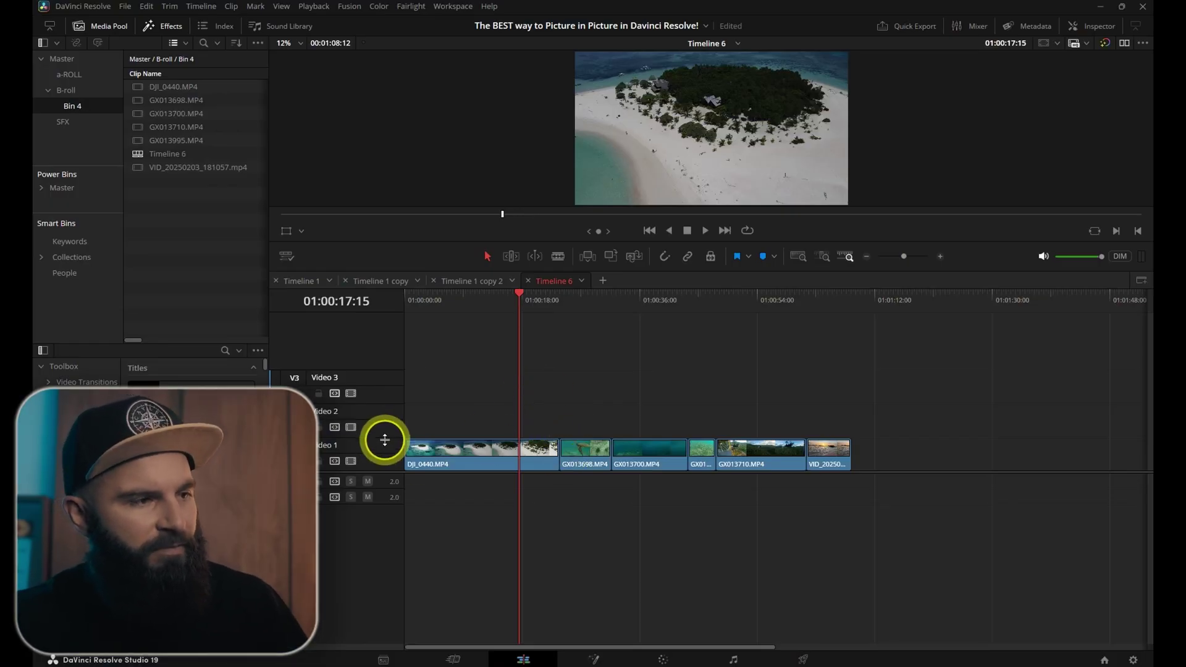
Enlarge the Video 1 track, jump to the start, and play Timeline 6 in Fast Review
{"action": "left_click_drag", "start_coordinate": [385, 440], "coordinate": [390, 412]}
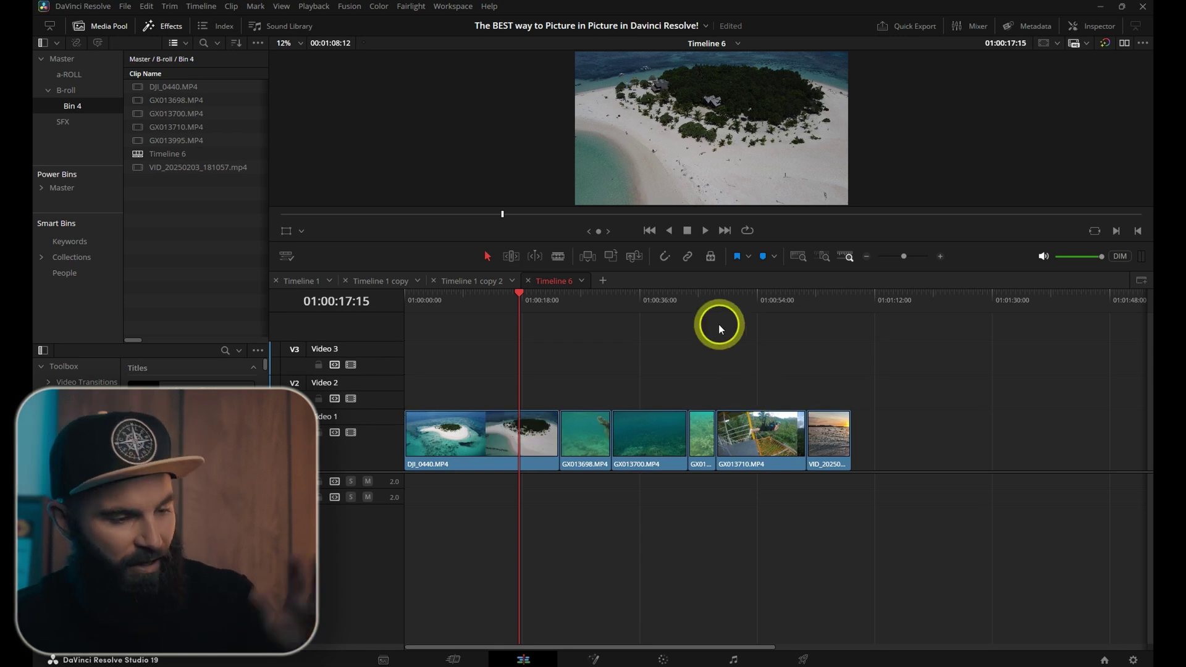
{"action": "key", "text": "Home"}
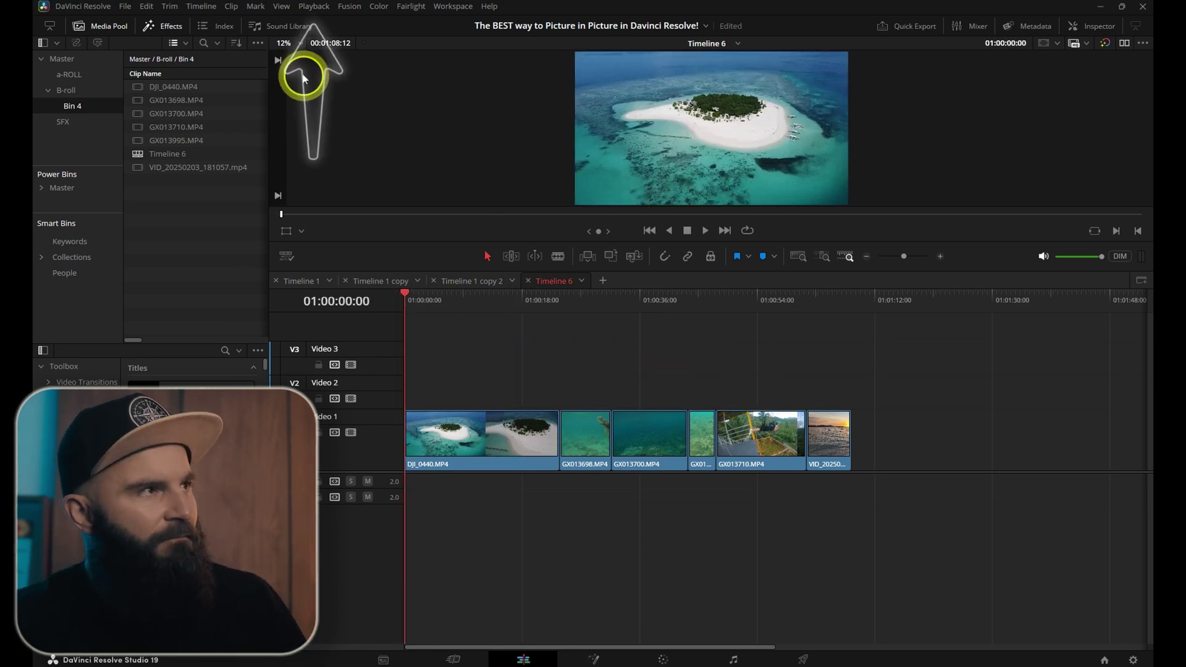
{"action": "left_click", "coordinate": [314, 6]}
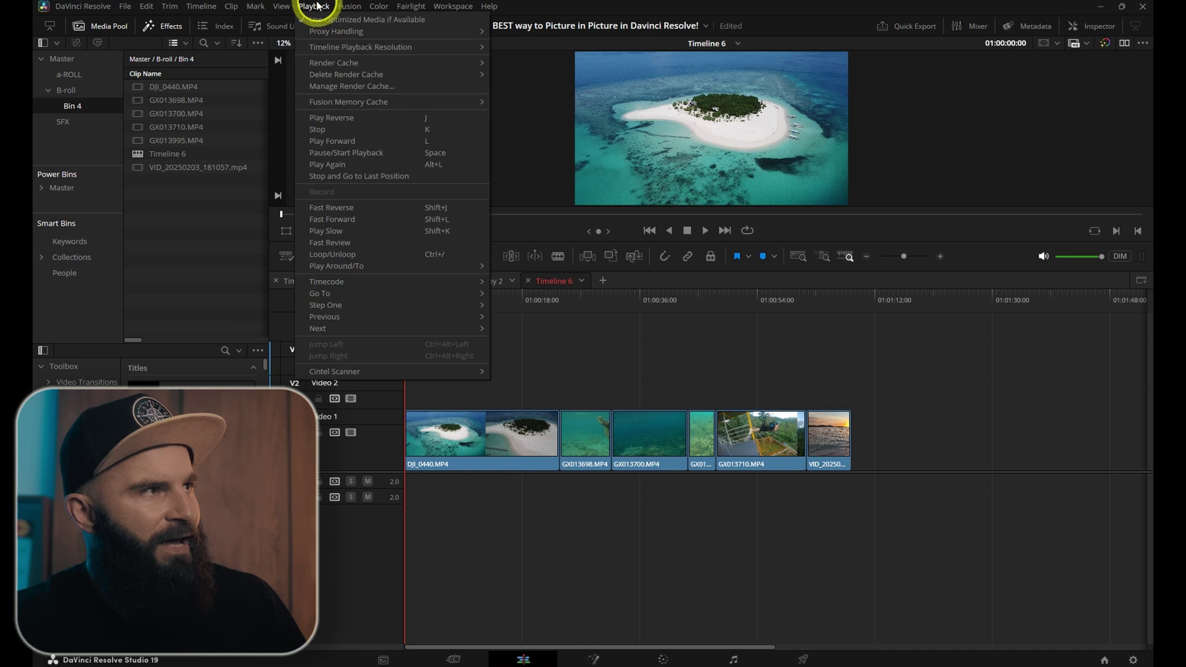
{"action": "left_click", "coordinate": [343, 248]}
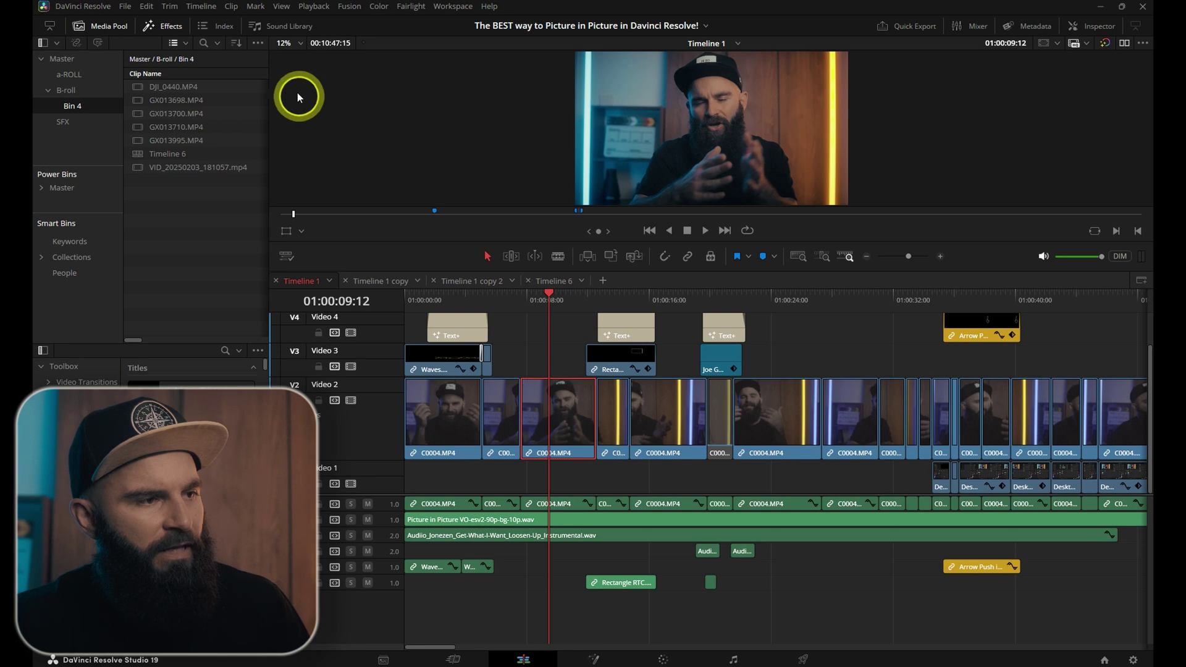
Add a red flag to the selected C0004.MP4 clips via Mark > Add Flag
{"action": "left_click", "coordinate": [256, 7]}
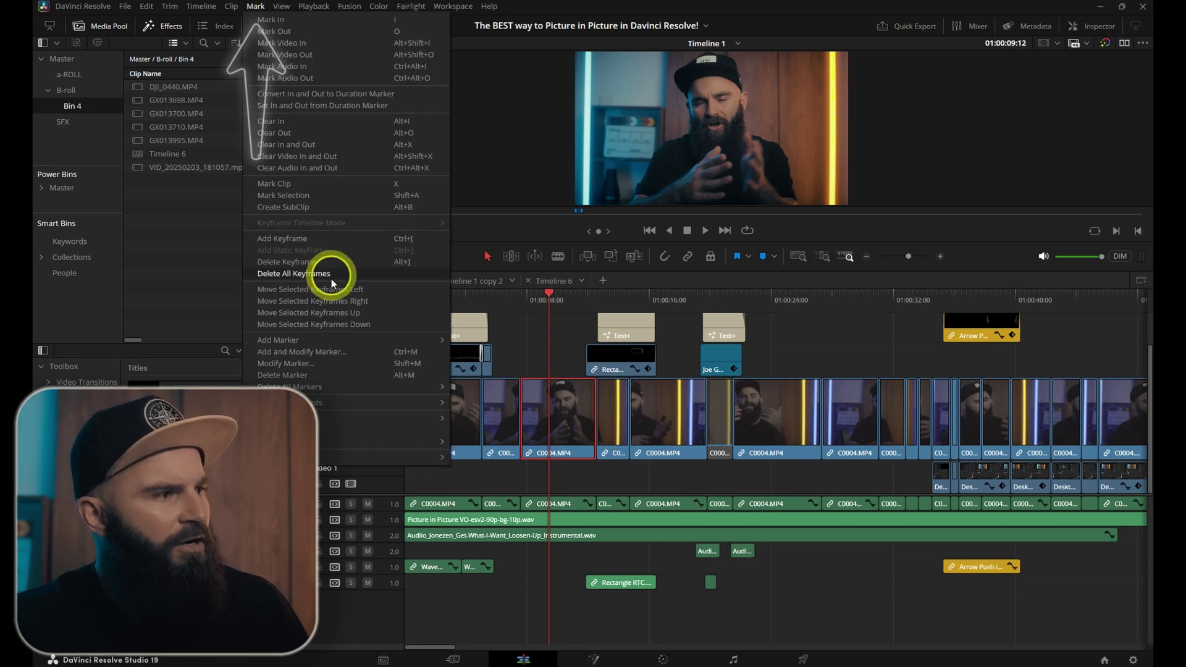
{"action": "mouse_move", "coordinate": [365, 417]}
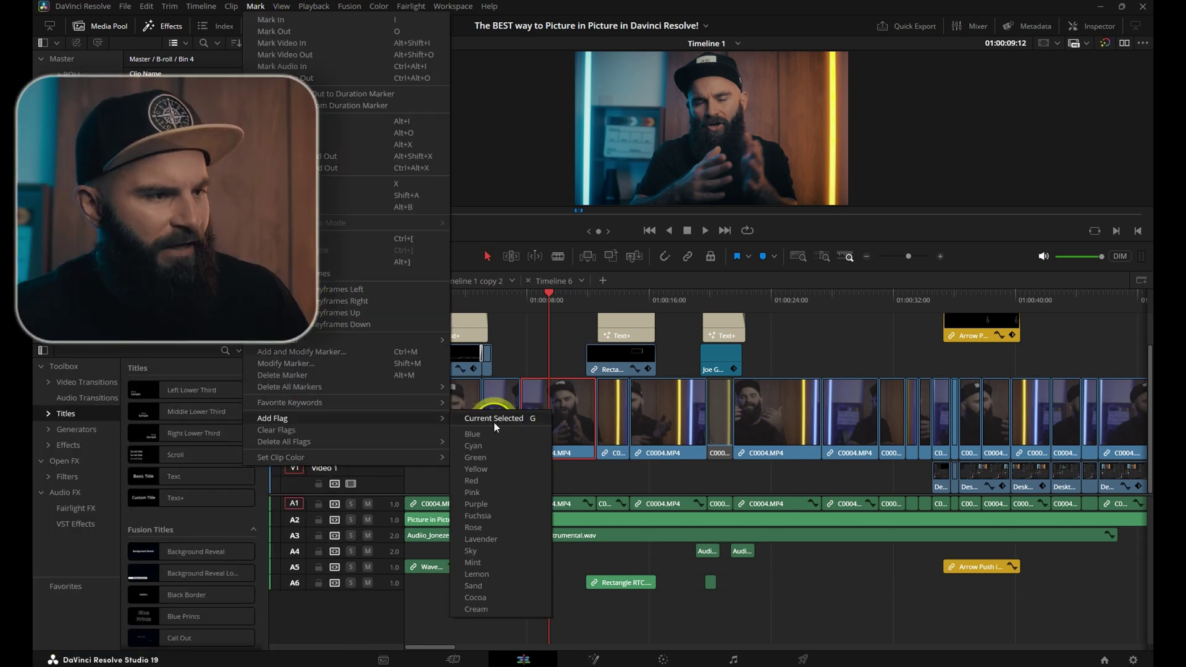
{"action": "left_click", "coordinate": [480, 484]}
{"action": "left_click", "coordinate": [551, 456]}
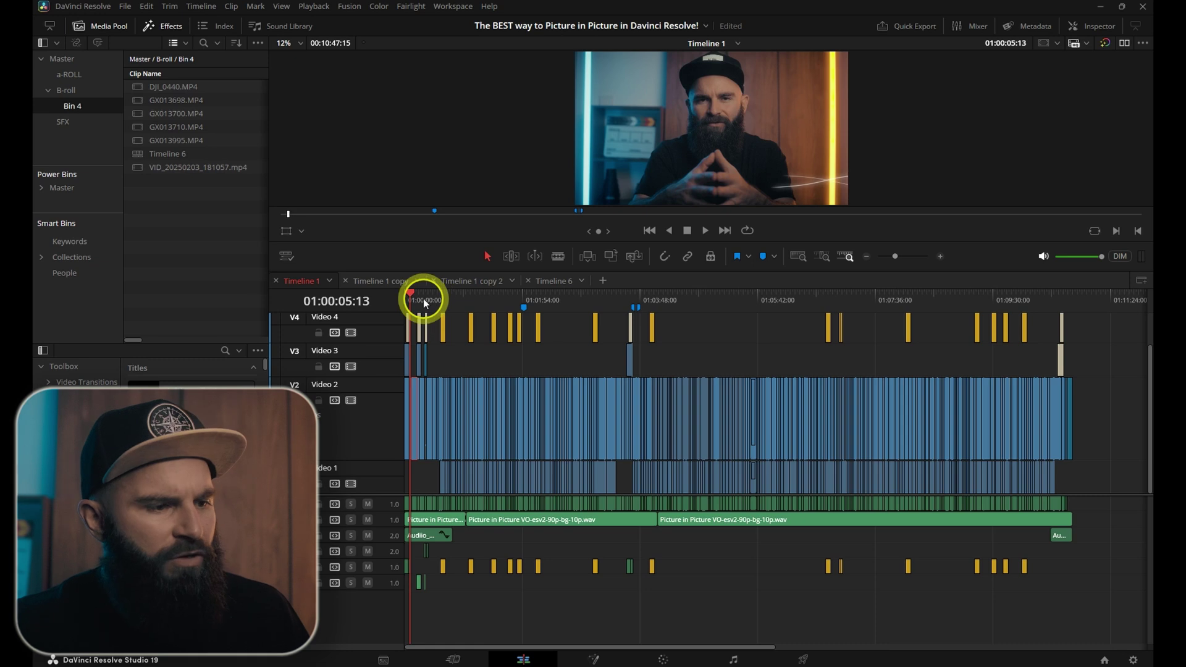
Switch to the Color page and step through clips 05, 06, 02 and 04
{"action": "left_click", "coordinate": [663, 659]}
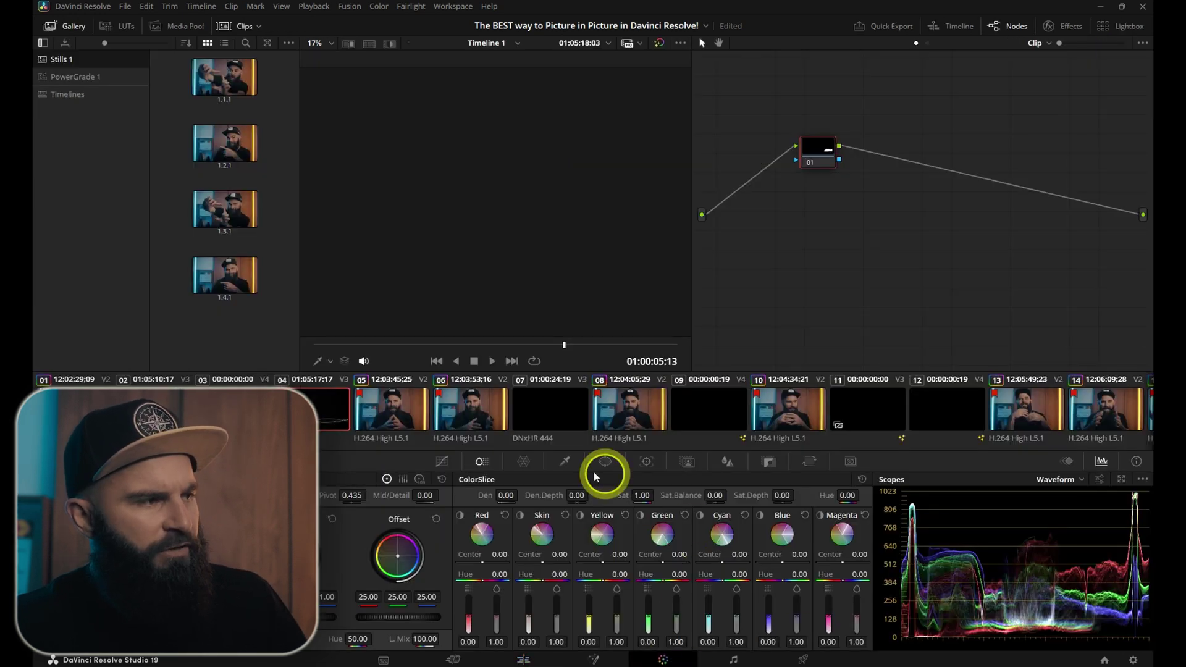
{"action": "left_click", "coordinate": [394, 411]}
{"action": "left_click", "coordinate": [471, 411]}
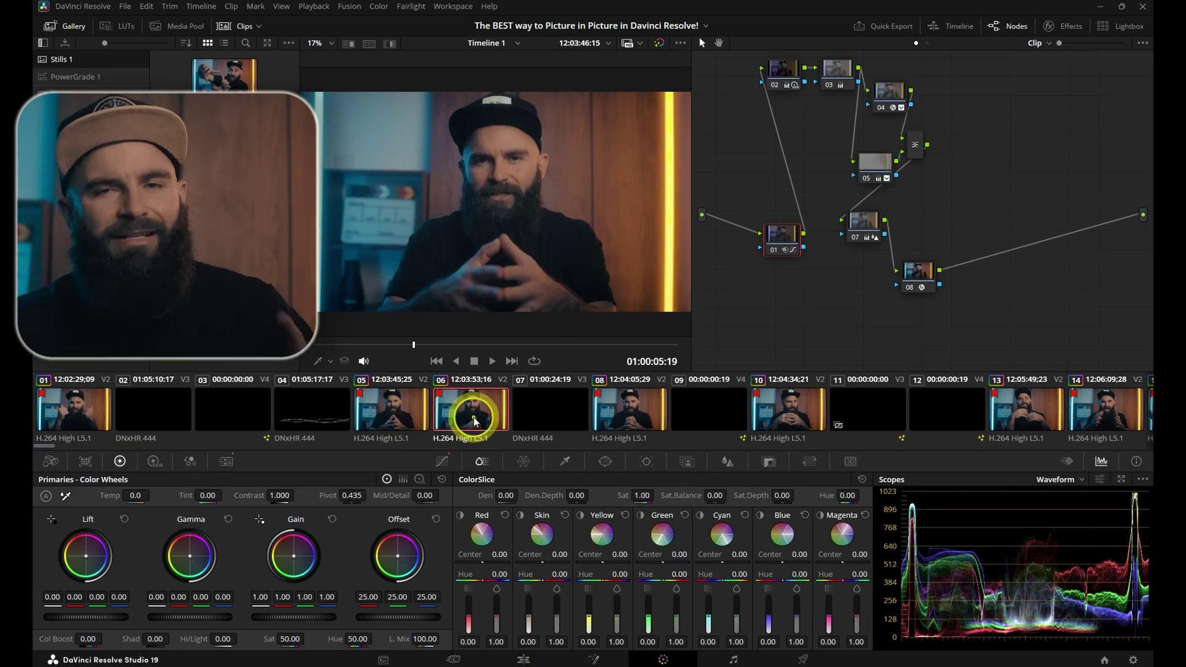
{"action": "left_click", "coordinate": [164, 414]}
{"action": "left_click", "coordinate": [290, 413]}
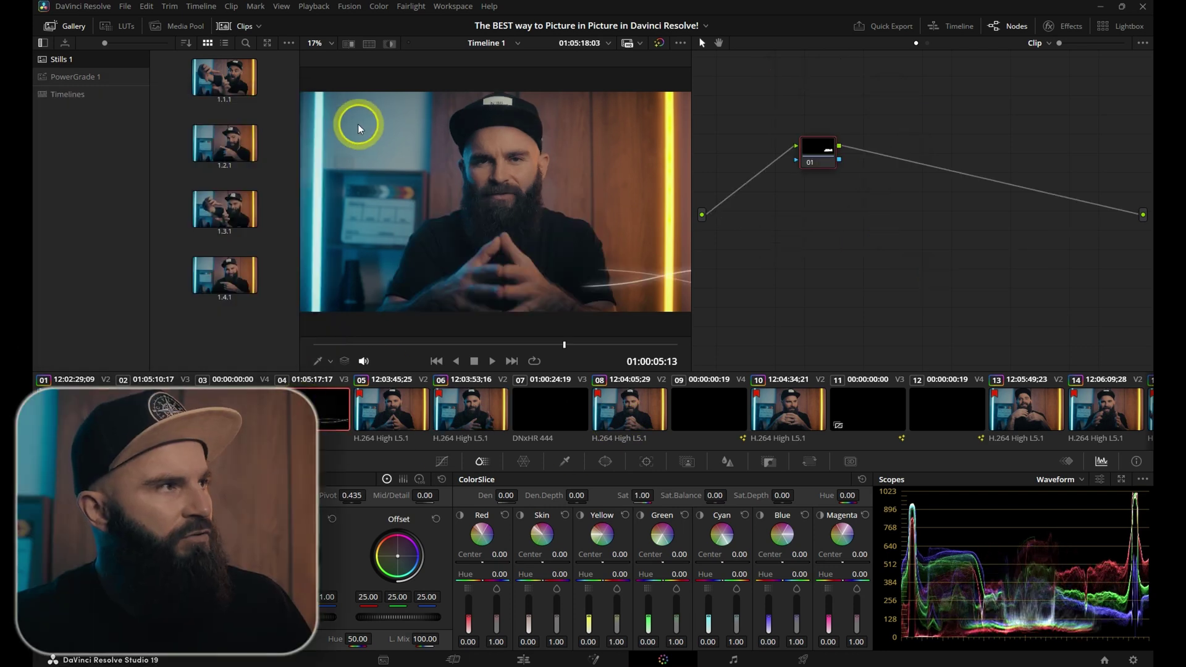
Filter the clip list to Flagged Clips > Red and select clip 01
{"action": "left_click", "coordinate": [260, 28]}
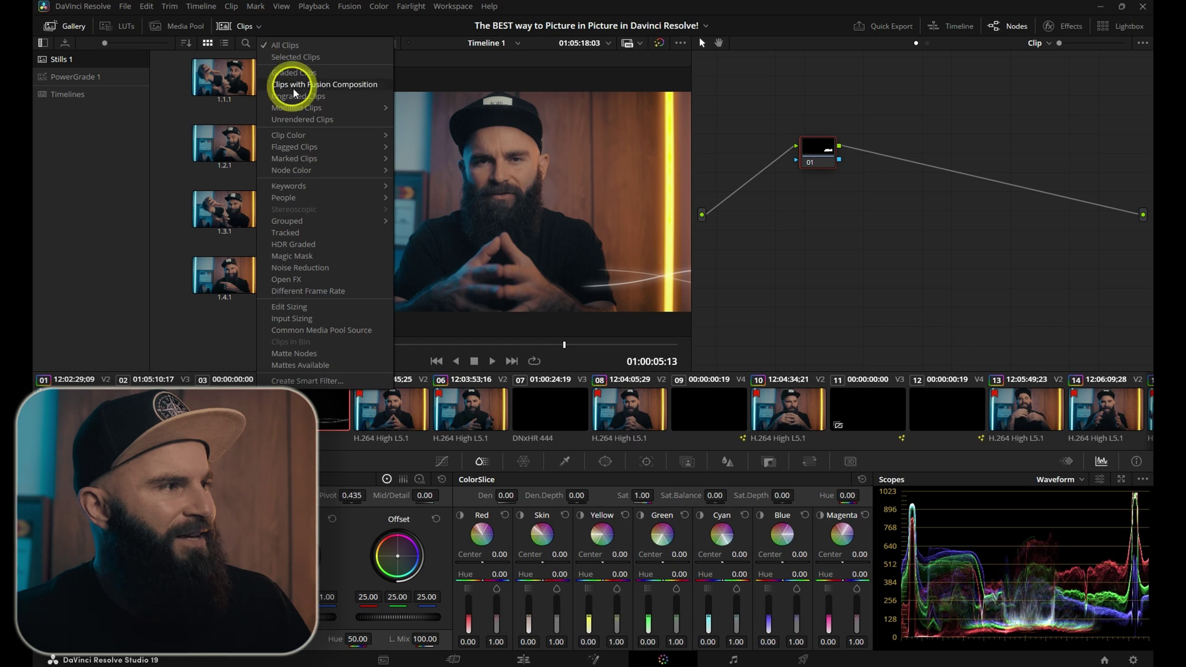
{"action": "left_click", "coordinate": [363, 149]}
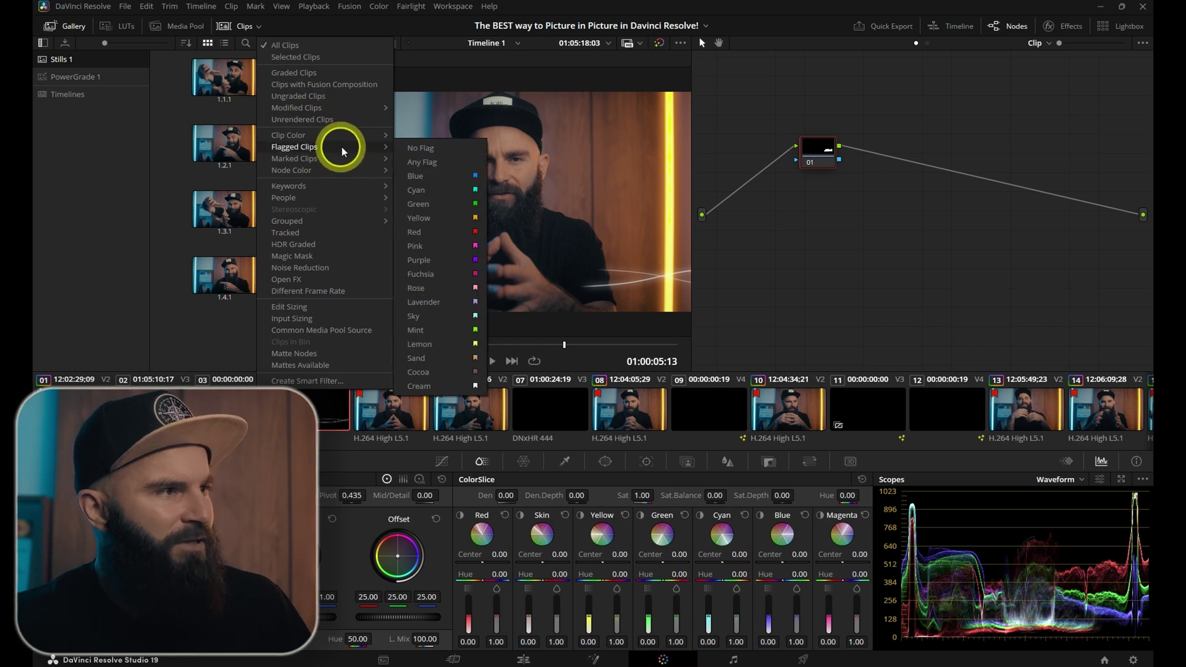
{"action": "left_click", "coordinate": [423, 233]}
{"action": "left_click", "coordinate": [67, 407]}
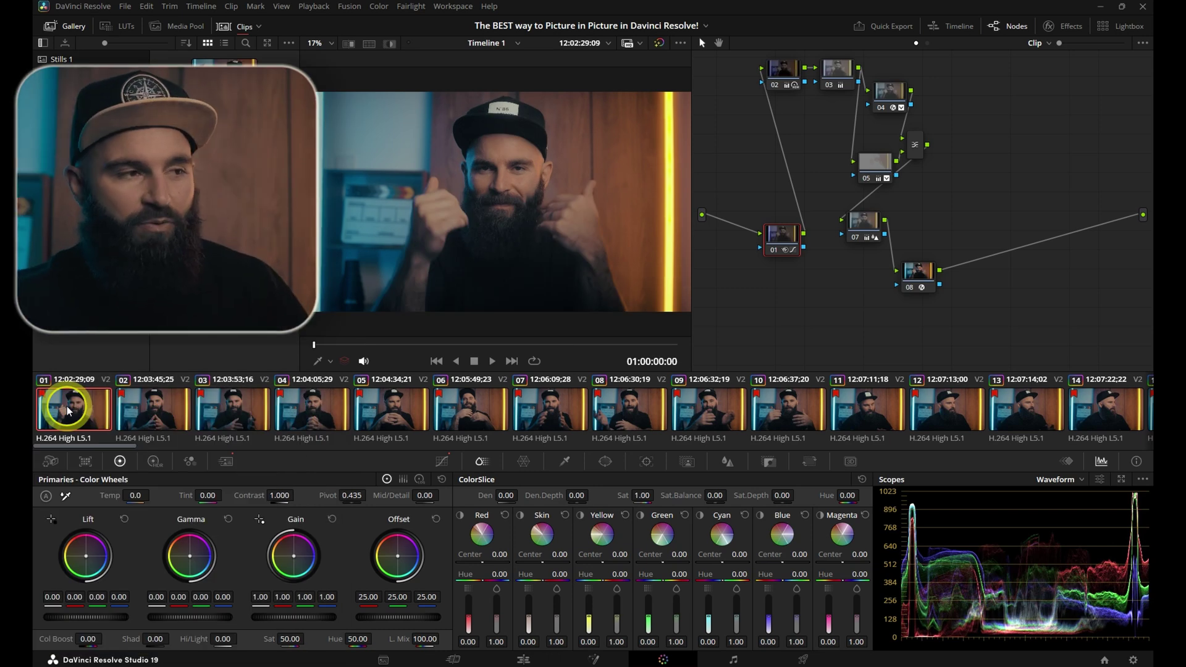
{"action": "left_click_drag", "start_coordinate": [105, 450], "coordinate": [48, 443]}
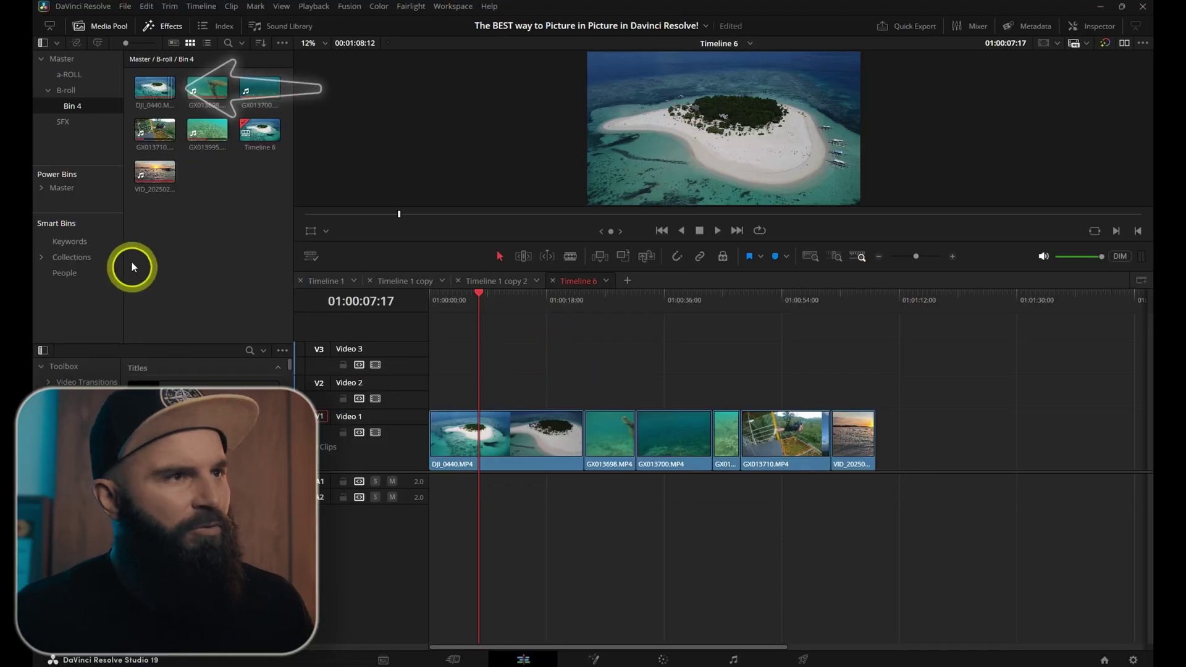
Load DJI_0440.MP4 in the source viewer and scrub back to the island shot
{"action": "left_click", "coordinate": [147, 88]}
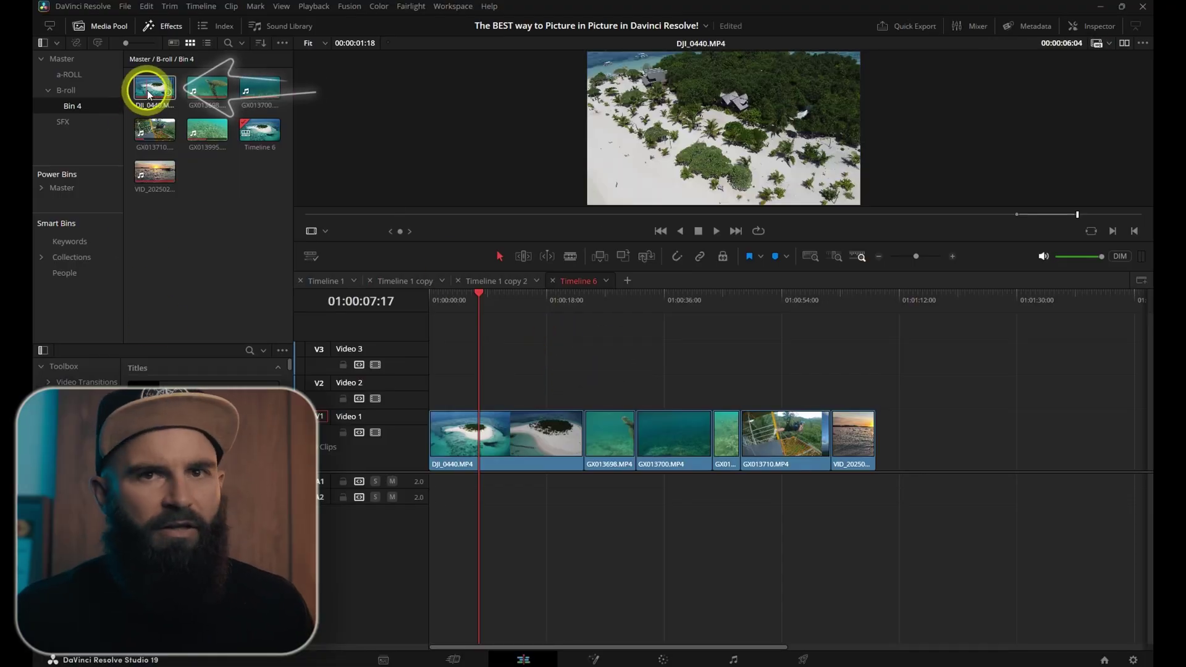
{"action": "left_click", "coordinate": [527, 224]}
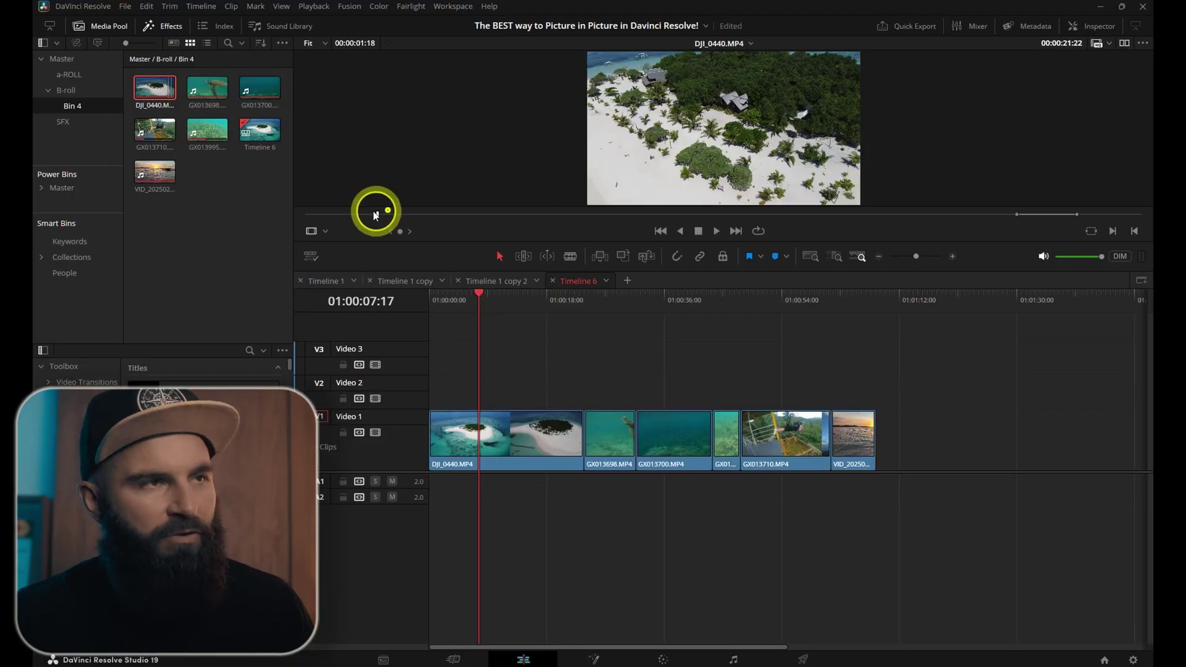
{"action": "left_click_drag", "start_coordinate": [376, 215], "coordinate": [340, 216]}
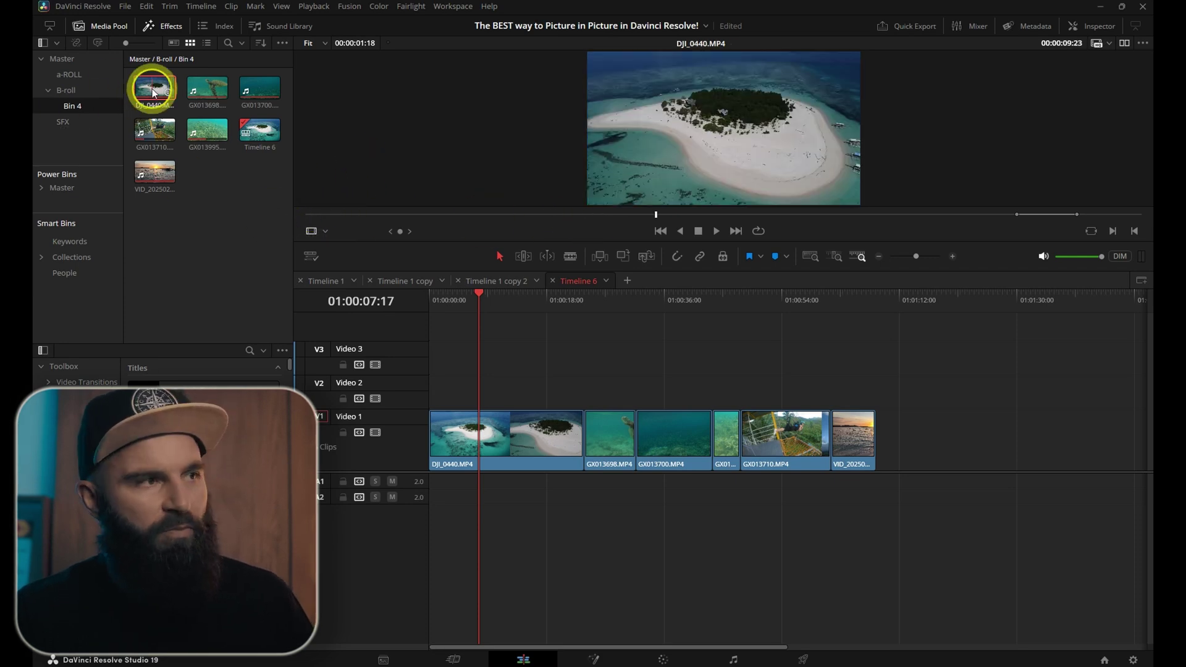
Delete all Video 1 clips from Timeline 6 and load DJI_0440.MP4 near the island shot
{"action": "left_click_drag", "start_coordinate": [867, 365], "coordinate": [520, 482]}
{"action": "key", "text": "Delete"}
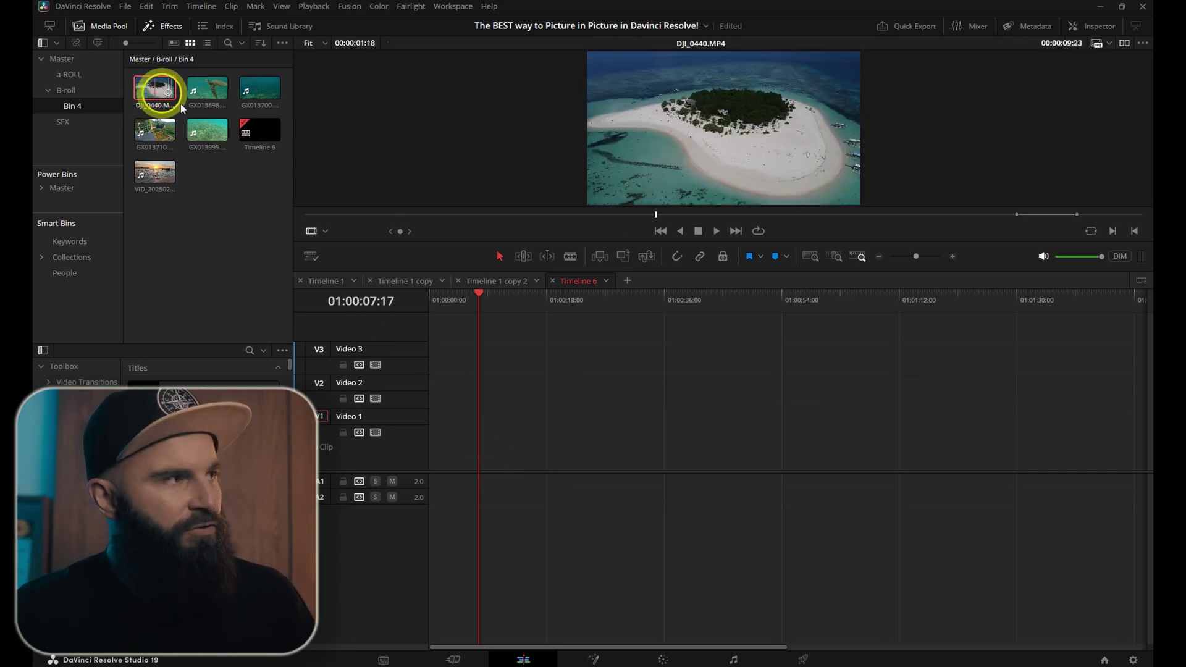
{"action": "double_click", "coordinate": [149, 93]}
{"action": "mouse_move", "coordinate": [328, 214]}
{"action": "left_mouse_down"}
{"action": "mouse_move", "coordinate": [506, 215]}
{"action": "mouse_move", "coordinate": [311, 212]}
{"action": "left_mouse_up"}
Mark in and out about two seconds apart and create the DJI_0440.MP4 Subclip with Alt+B
{"action": "key", "text": "i"}
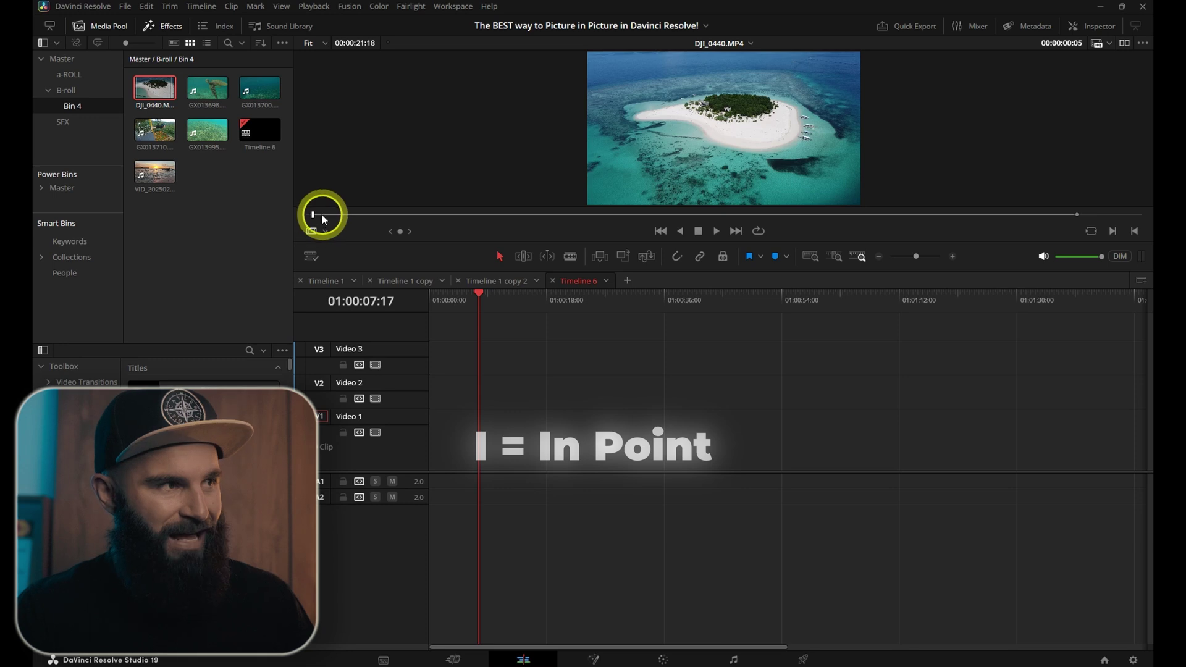
{"action": "left_click_drag", "start_coordinate": [331, 213], "coordinate": [387, 216]}
{"action": "key", "text": "o"}
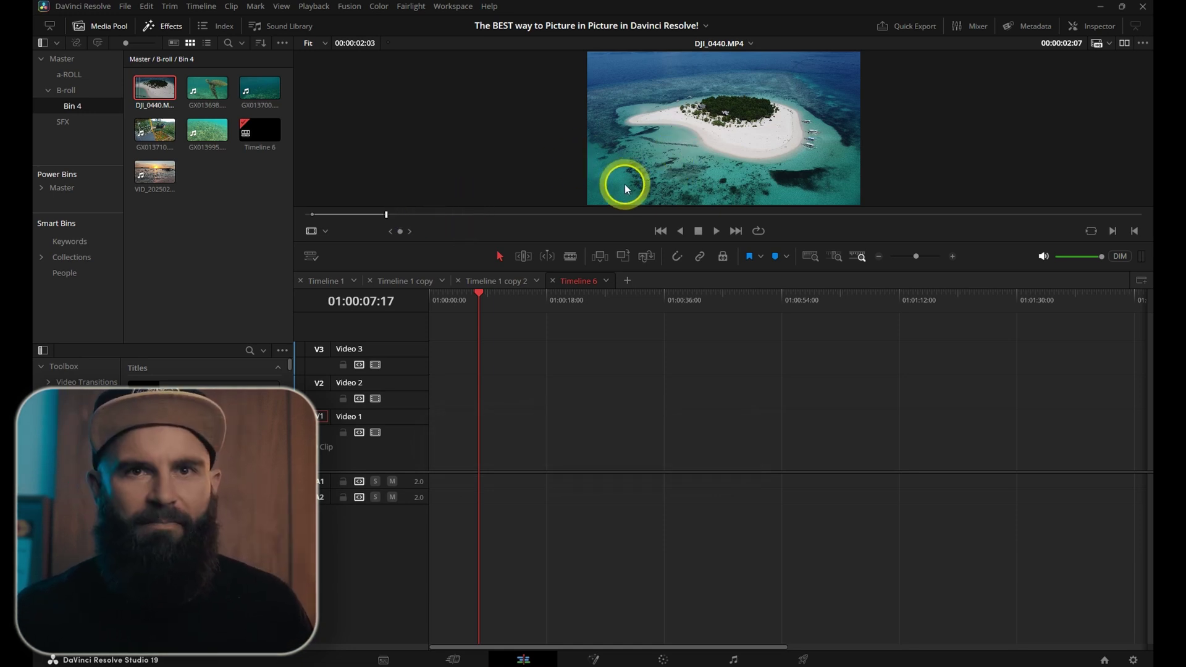
{"action": "key", "text": "alt+b"}
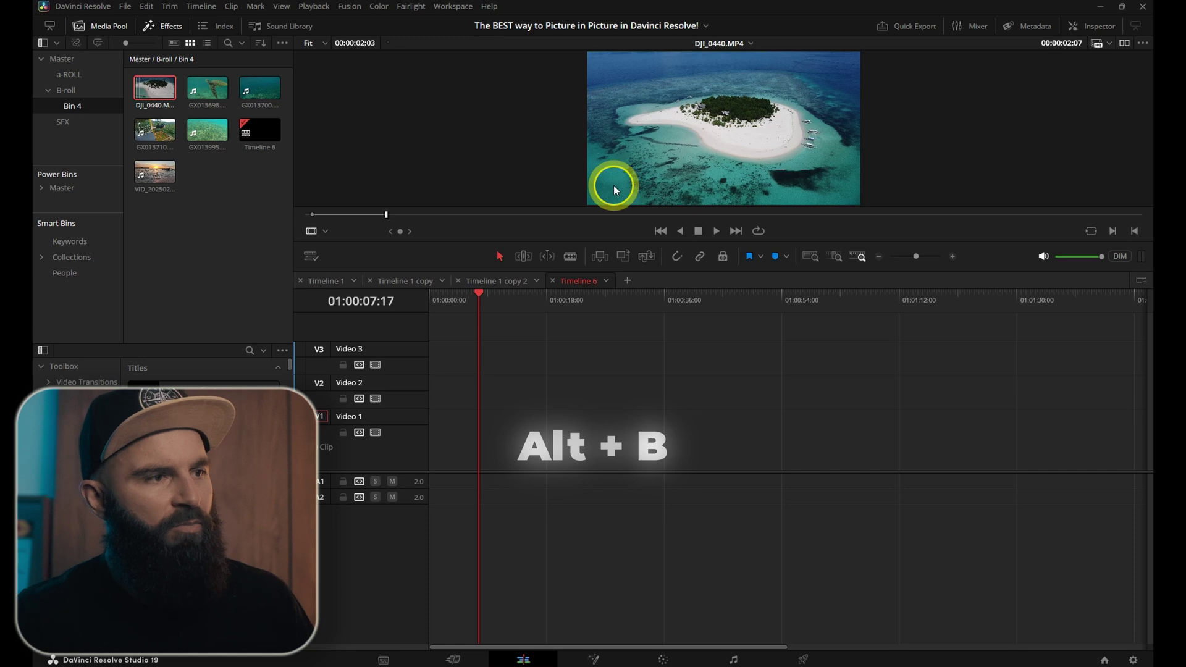
{"action": "left_click_drag", "start_coordinate": [529, 311], "coordinate": [551, 214]}
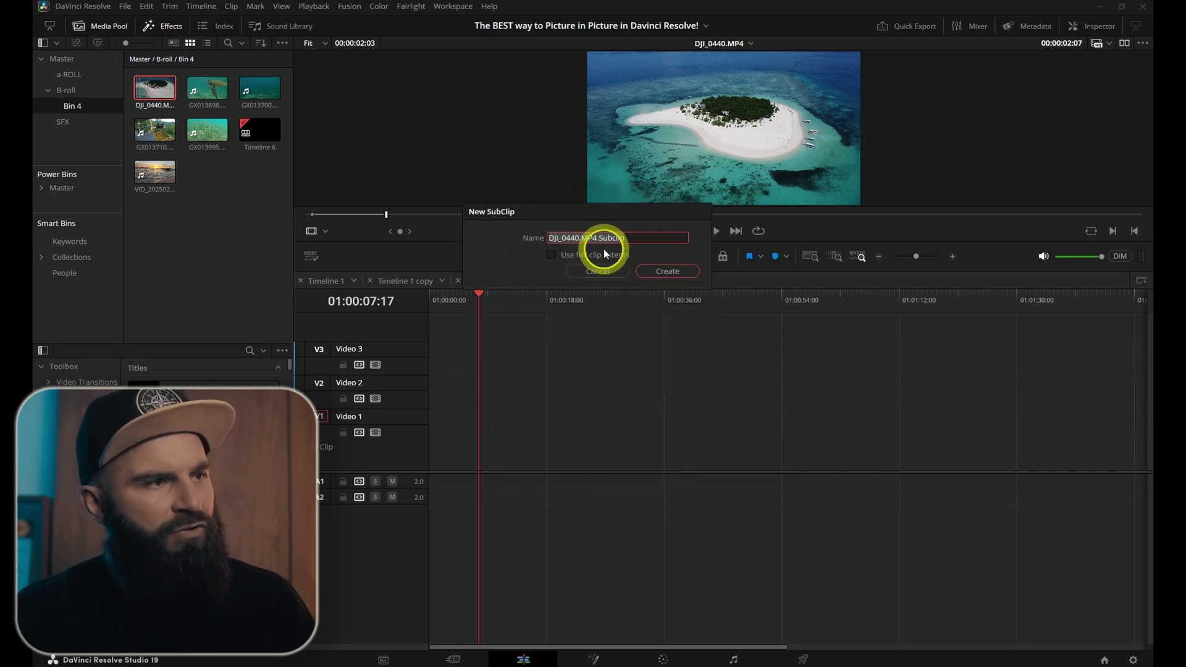
{"action": "left_click", "coordinate": [550, 256]}
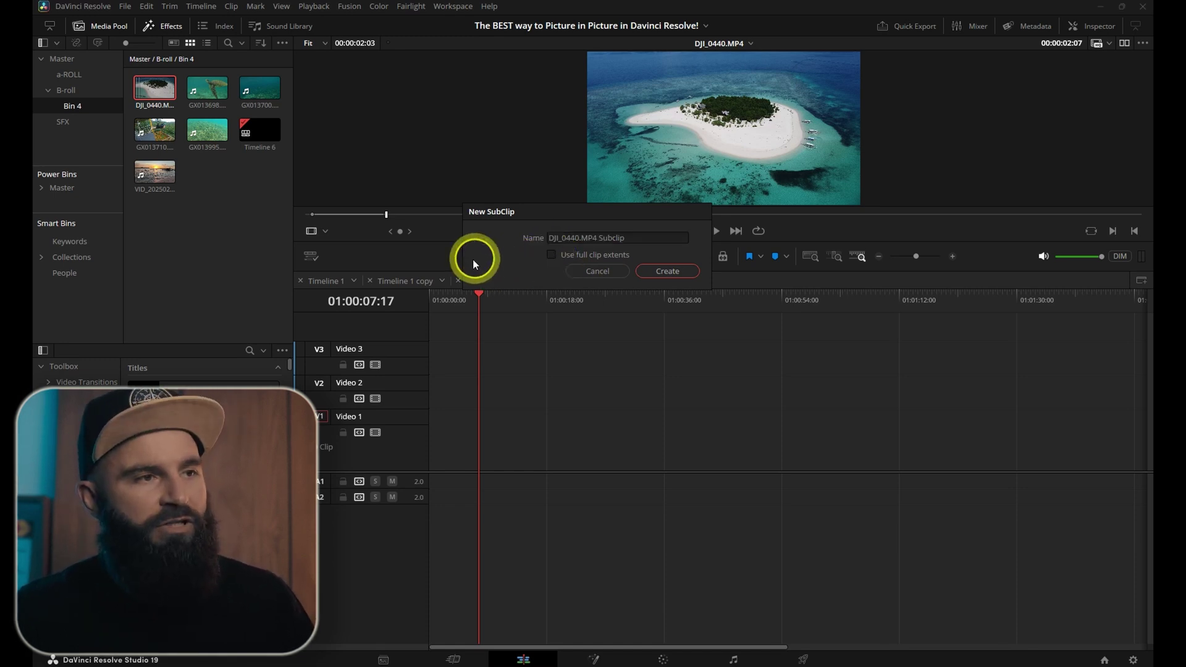
{"action": "left_click", "coordinate": [665, 274]}
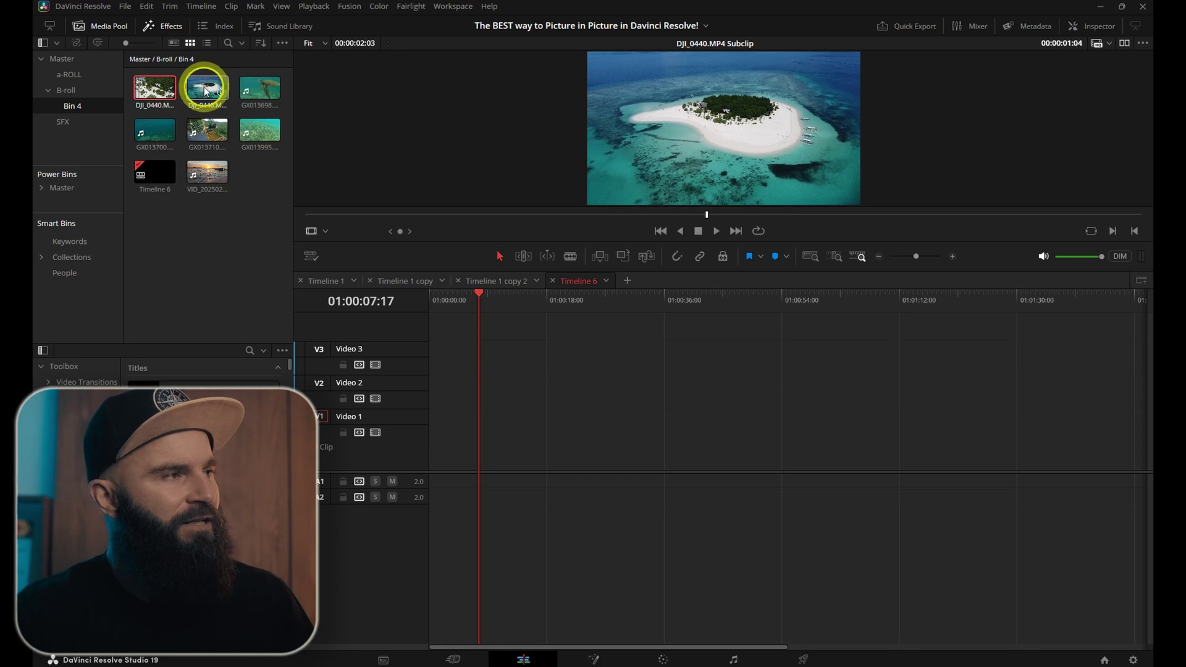
Mark a later island range and drag it to the Media Pool to create a second subclip
{"action": "left_click", "coordinate": [207, 42]}
{"action": "left_click", "coordinate": [199, 100]}
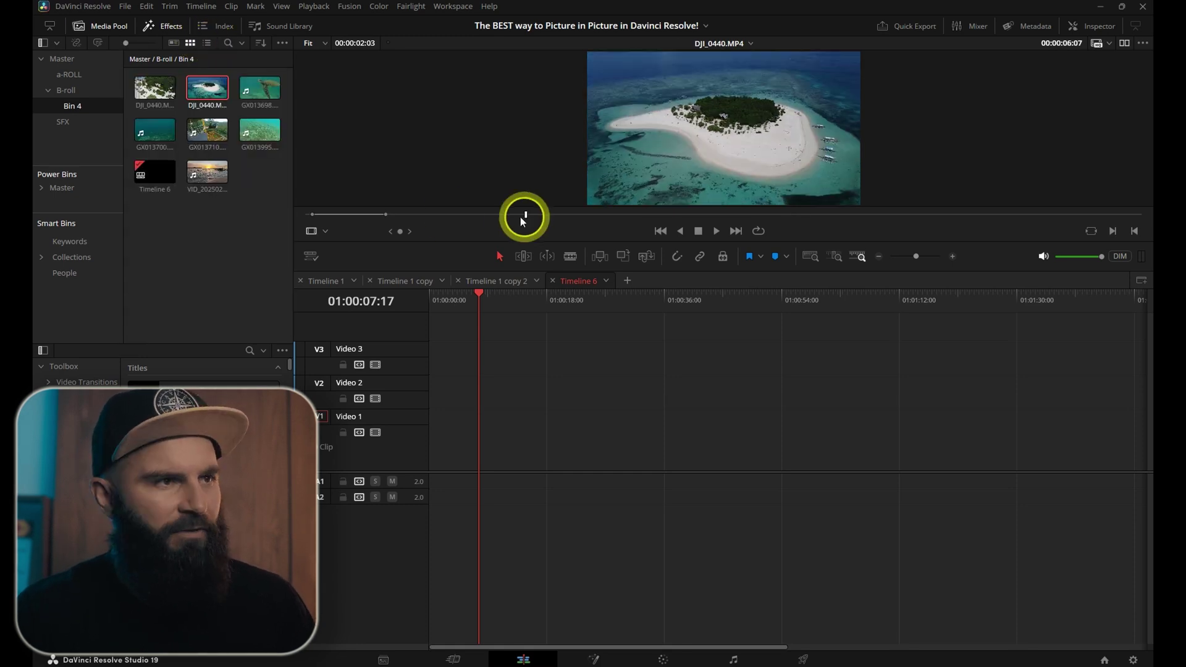
{"action": "left_click_drag", "start_coordinate": [525, 215], "coordinate": [744, 214]}
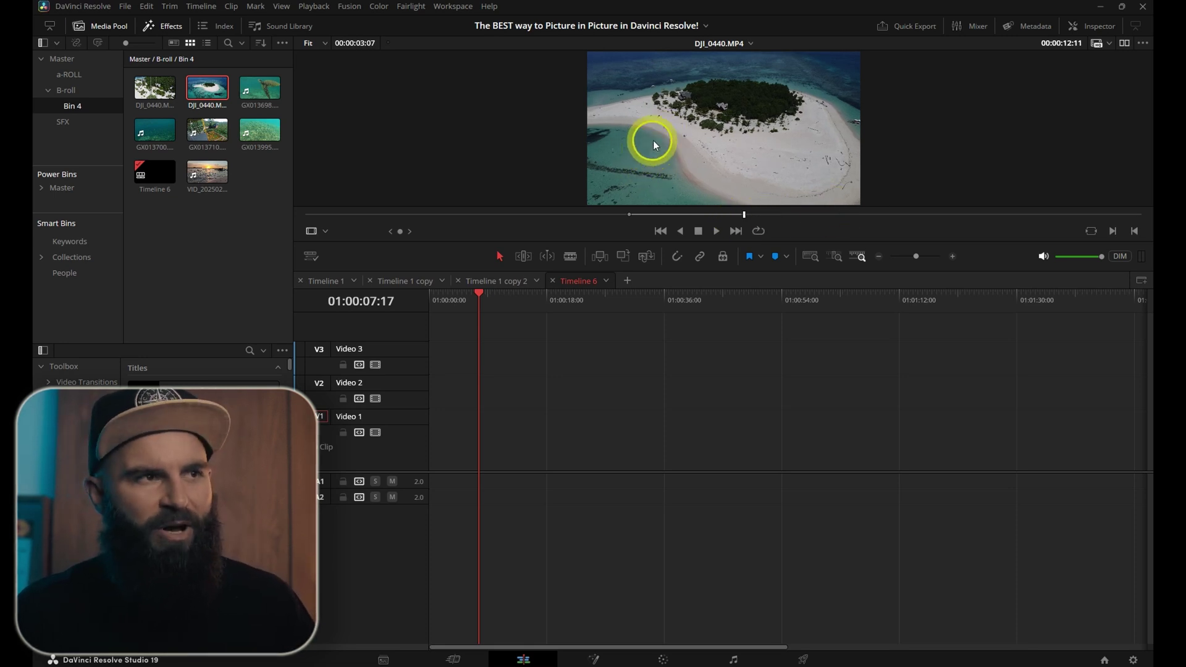
{"action": "left_click_drag", "start_coordinate": [653, 140], "coordinate": [124, 278]}
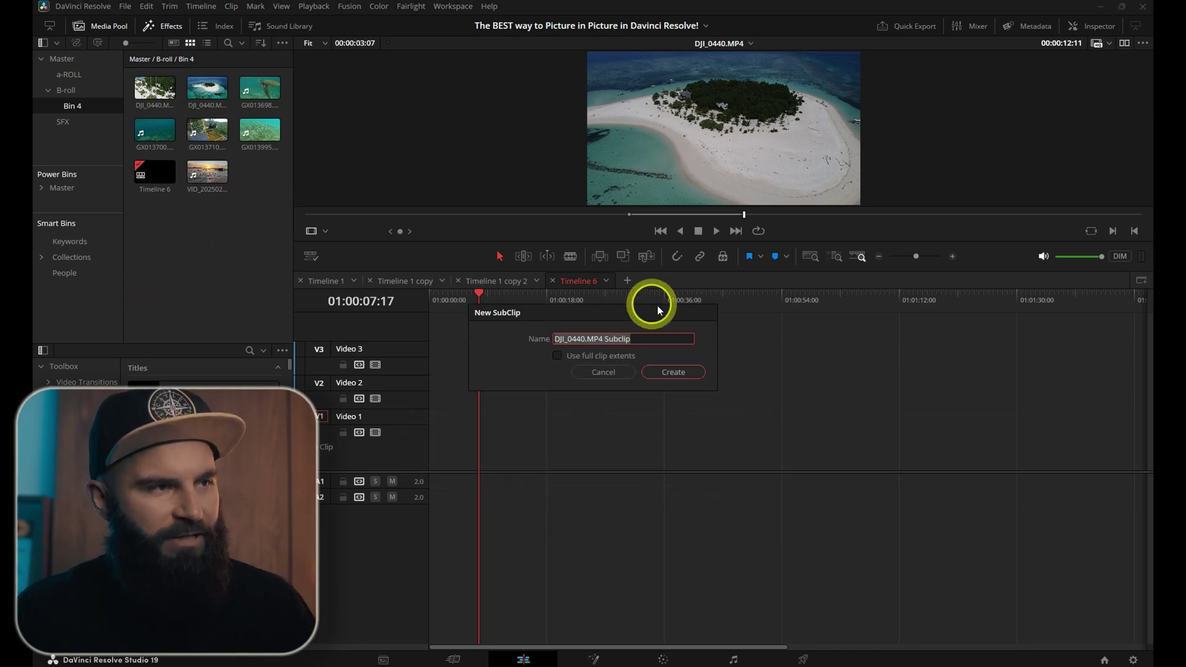
{"action": "left_click_drag", "start_coordinate": [599, 305], "coordinate": [596, 238]}
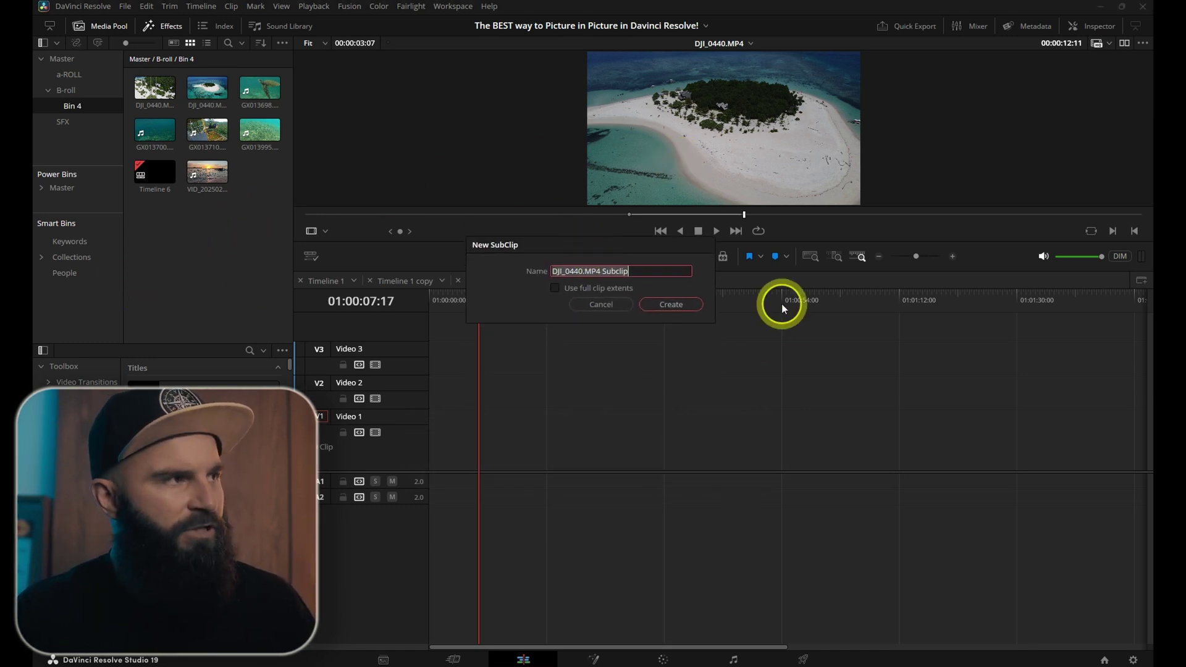
{"action": "left_click", "coordinate": [677, 305]}
Place both subclips end to end on Video 1 and play them from the start
{"action": "left_click", "coordinate": [207, 43]}
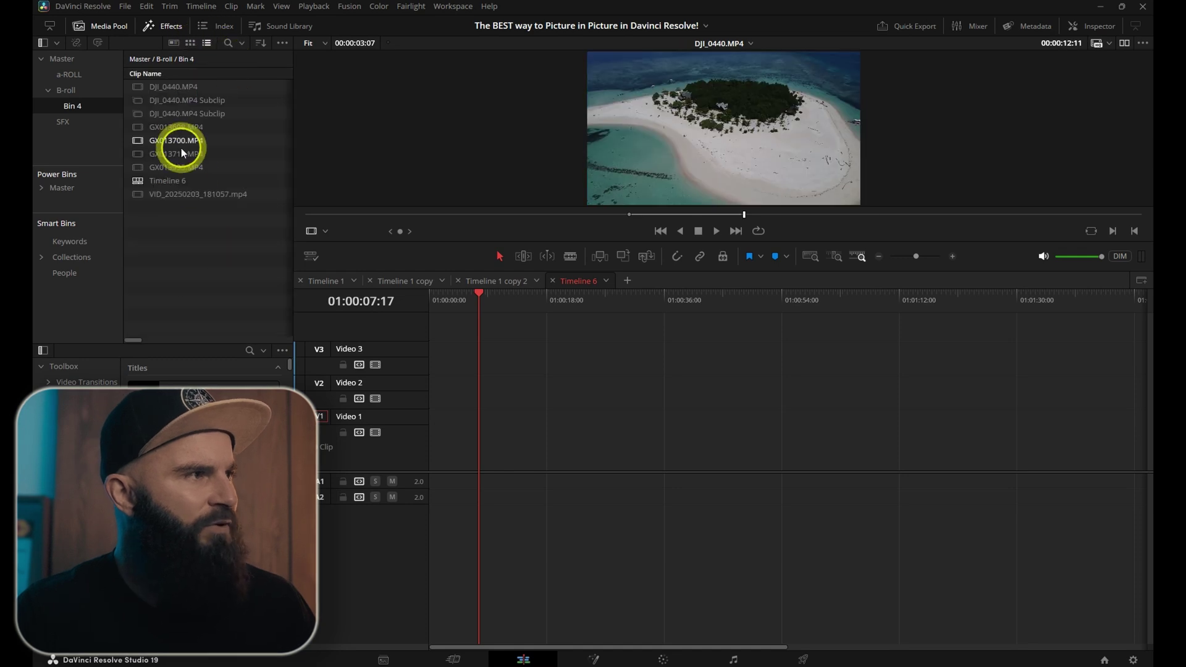
{"action": "left_click", "coordinate": [191, 42]}
{"action": "left_click", "coordinate": [206, 43]}
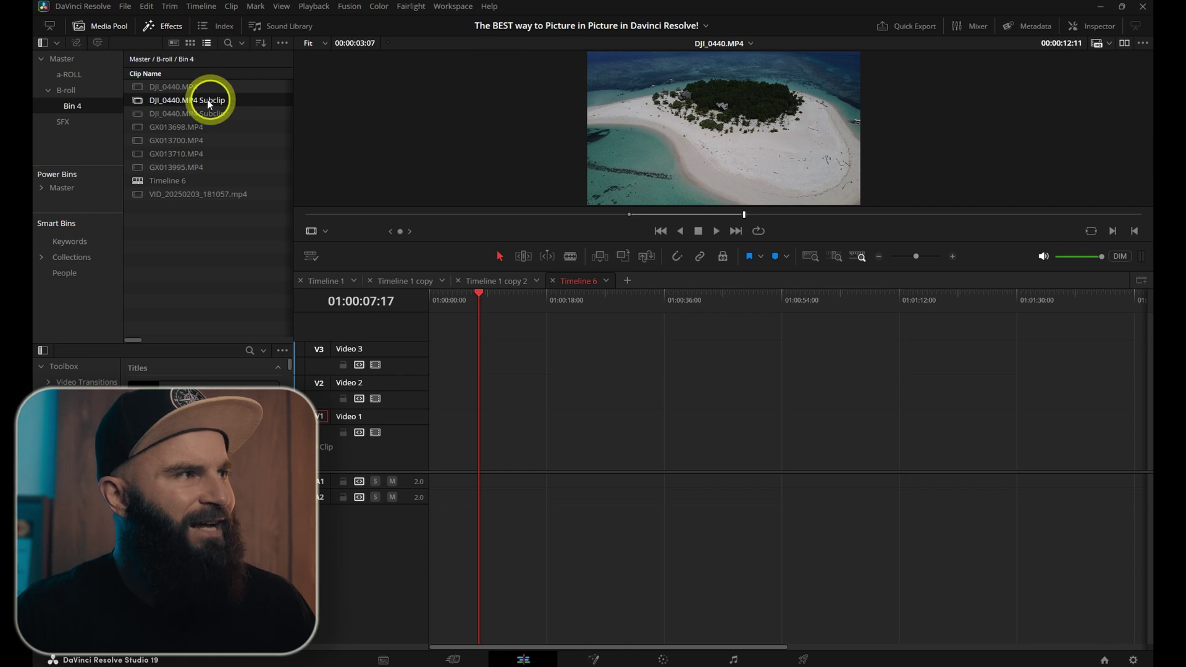
{"action": "left_click_drag", "start_coordinate": [185, 100], "coordinate": [438, 450]}
{"action": "left_click", "coordinate": [426, 299]}
{"action": "key", "text": "shift+z"}
{"action": "key", "text": "space"}
{"action": "key", "text": "space"}
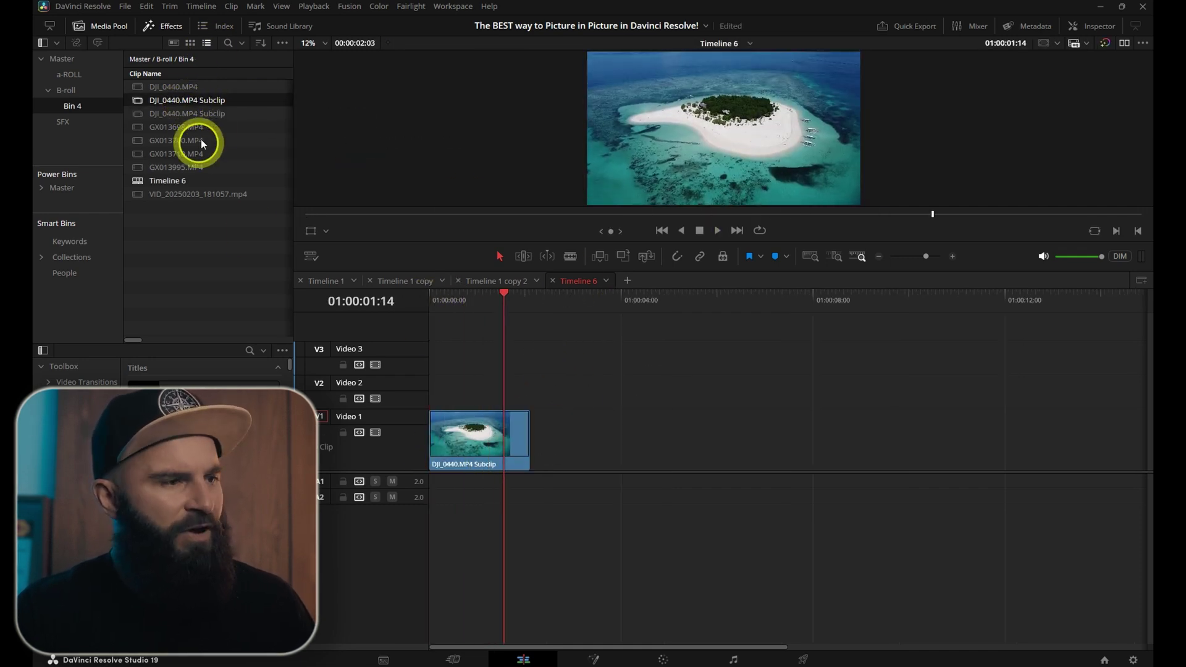
{"action": "left_click_drag", "start_coordinate": [209, 114], "coordinate": [531, 432]}
{"action": "key", "text": "space"}
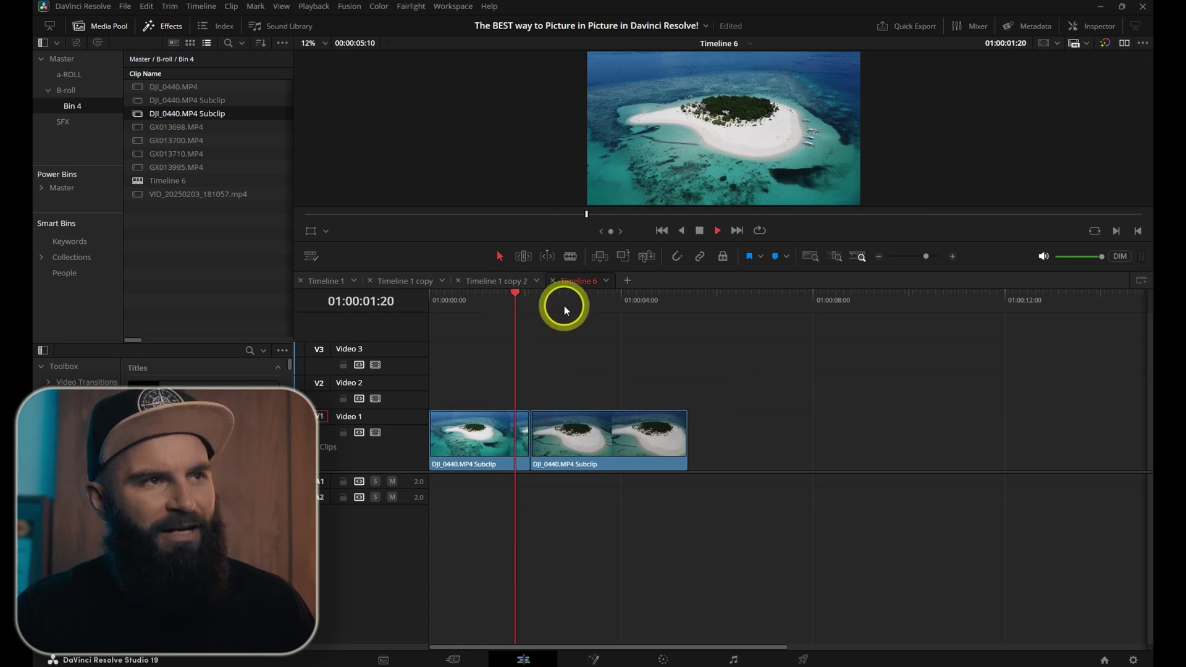
Delete both subclips from Timeline 6 and reload the island clip in the source viewer
{"action": "left_click_drag", "start_coordinate": [710, 379], "coordinate": [445, 500]}
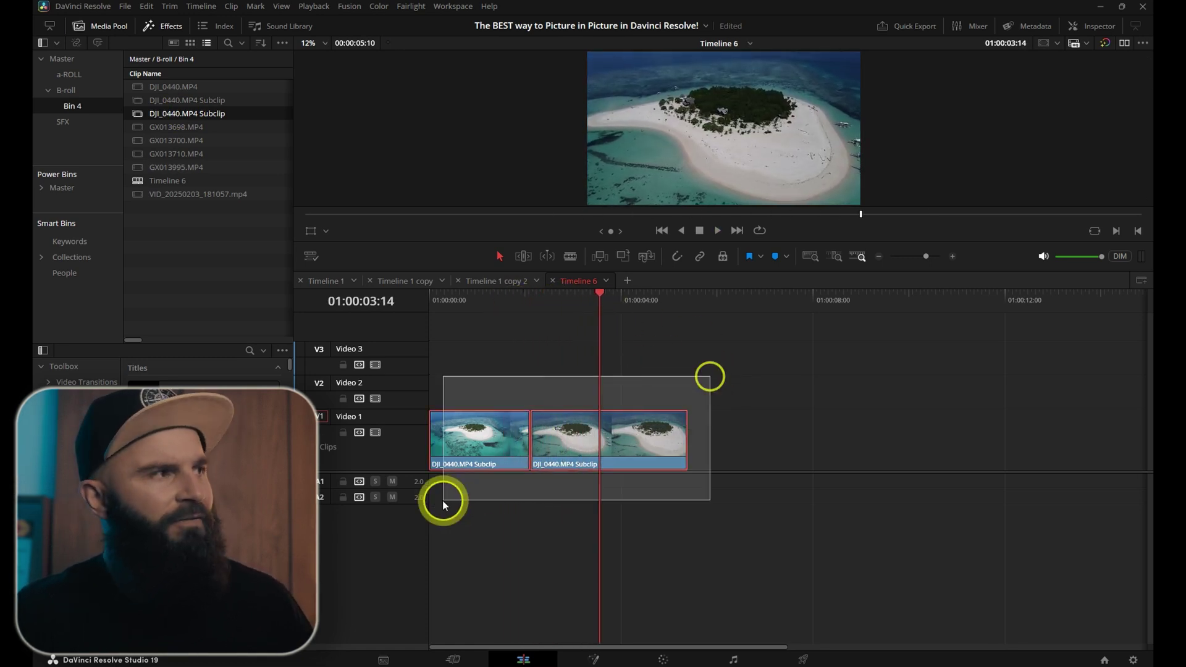
{"action": "key", "text": "Delete"}
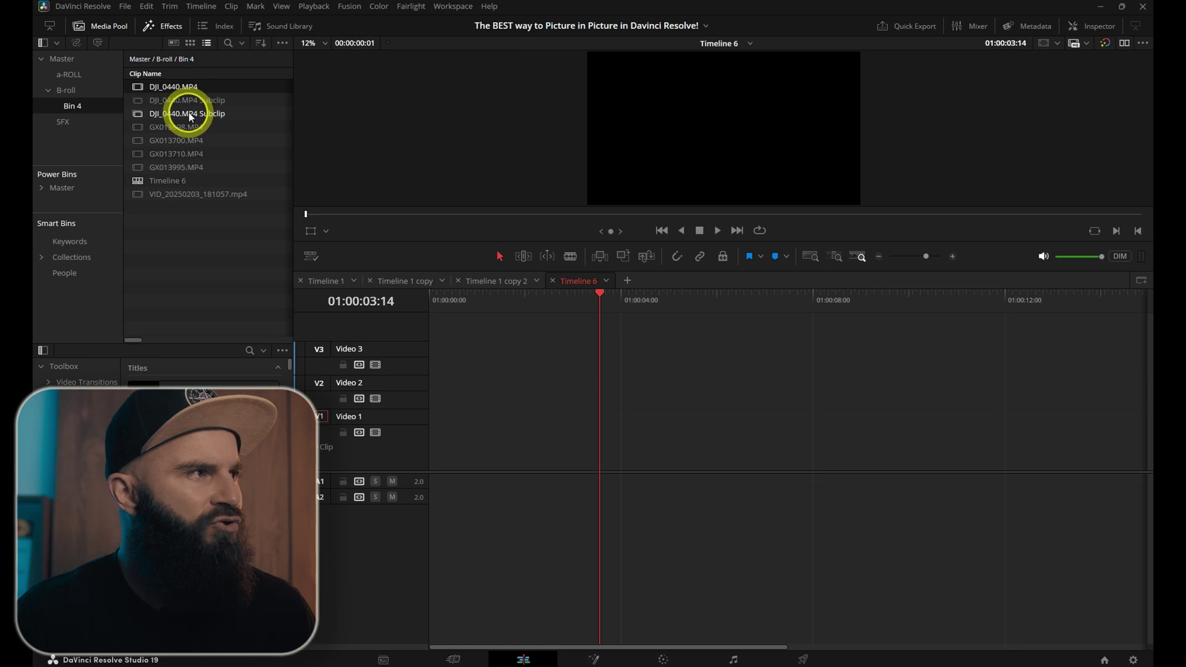
{"action": "left_click_drag", "start_coordinate": [189, 118], "coordinate": [490, 129]}
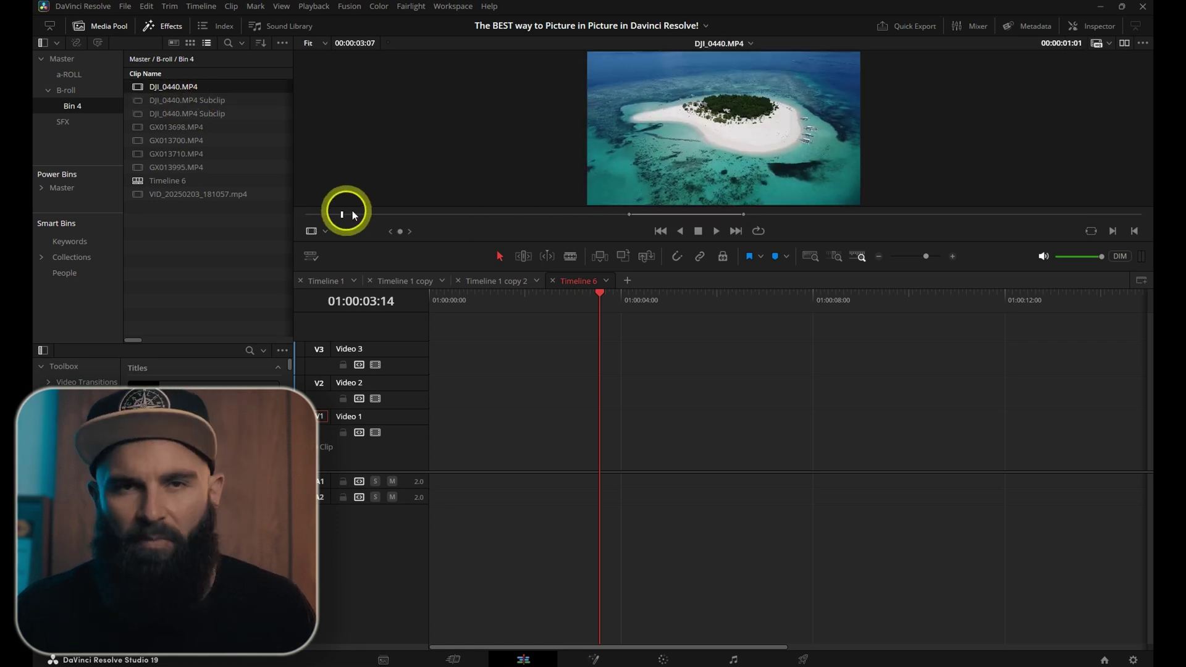
{"action": "left_click_drag", "start_coordinate": [744, 215], "coordinate": [877, 213]}
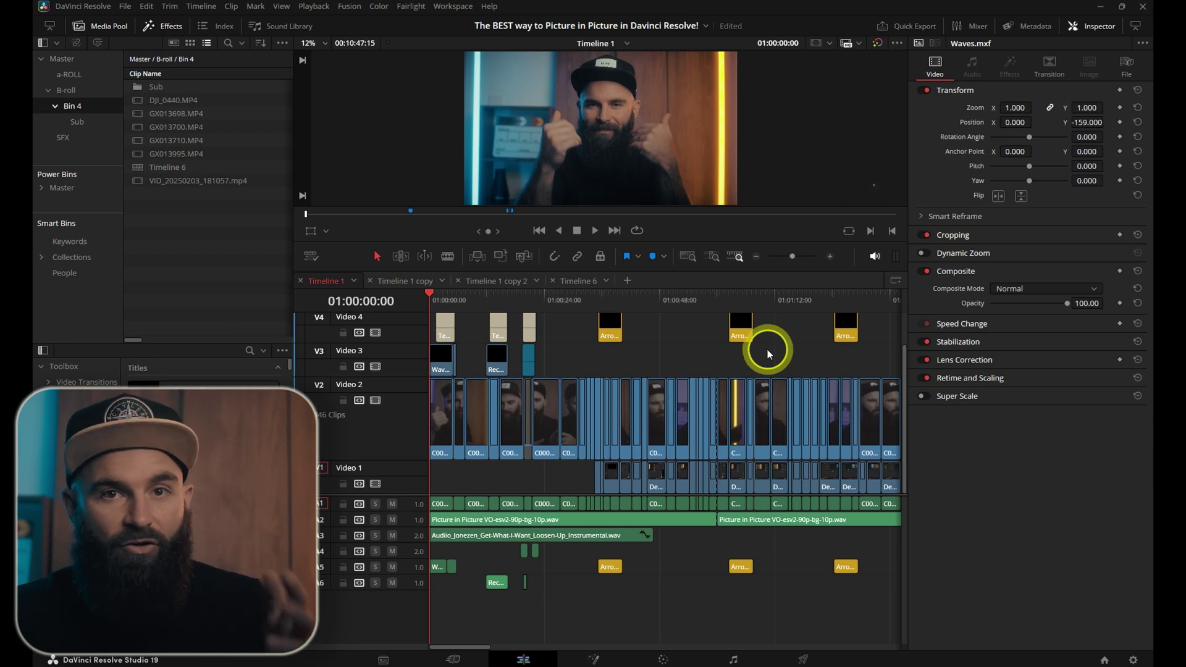
Switch to Timeline 1 copy and park the playhead on the picture-in-picture section
{"action": "left_click", "coordinate": [878, 45]}
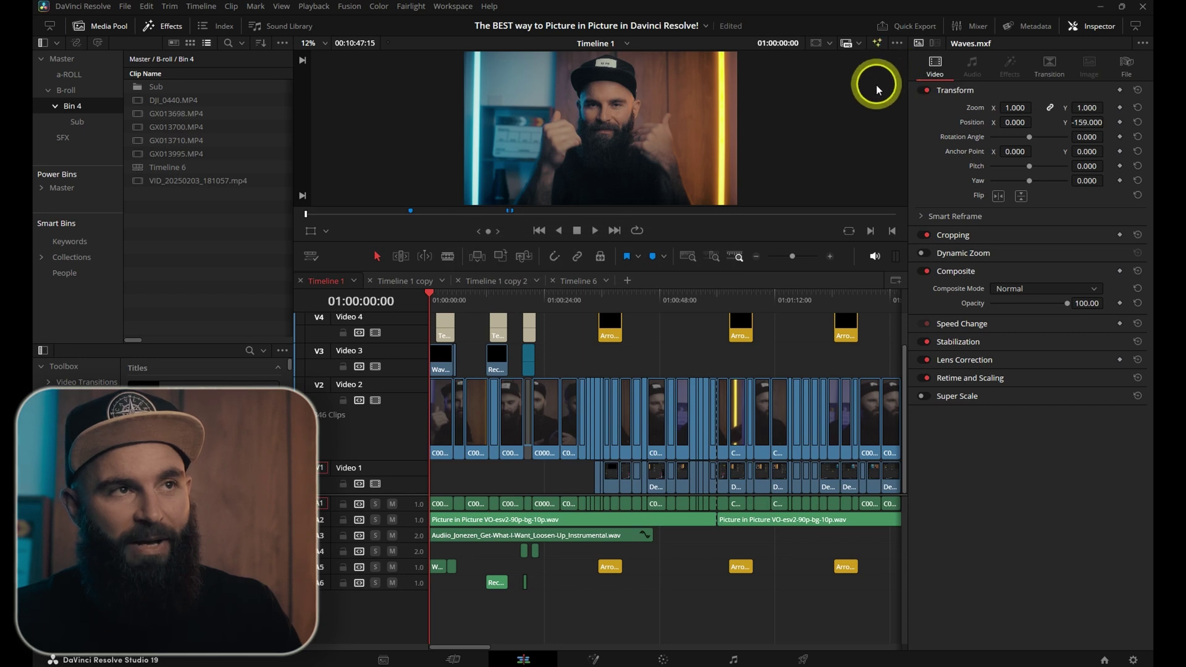
{"action": "left_click", "coordinate": [599, 308]}
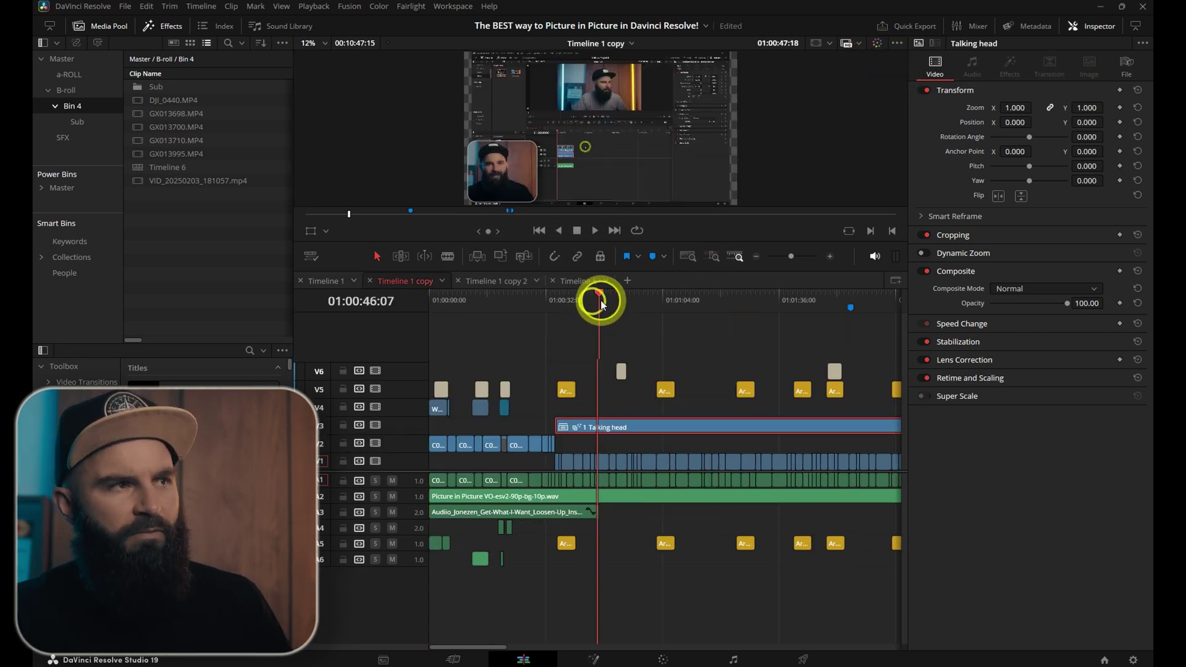
{"action": "left_click_drag", "start_coordinate": [601, 300], "coordinate": [601, 299]}
Bypass Color grading and then Fusion effects, checking the ungraded talking head without the composite
{"action": "left_click", "coordinate": [880, 43]}
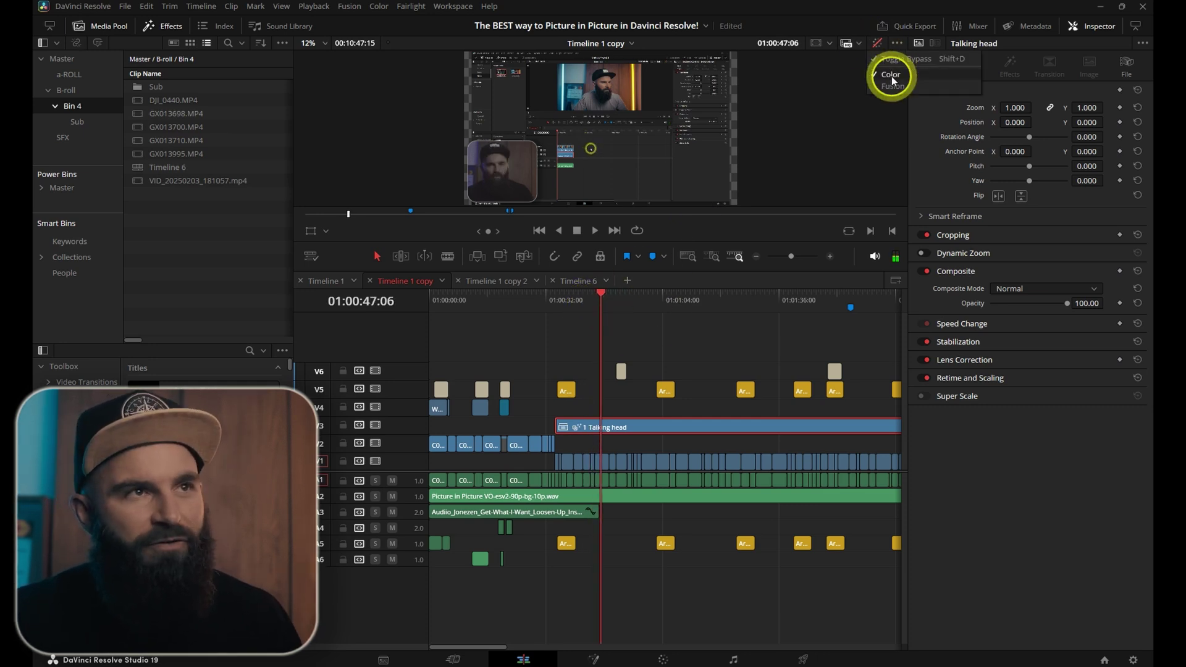
{"action": "left_click", "coordinate": [891, 74]}
{"action": "left_click", "coordinate": [877, 43]}
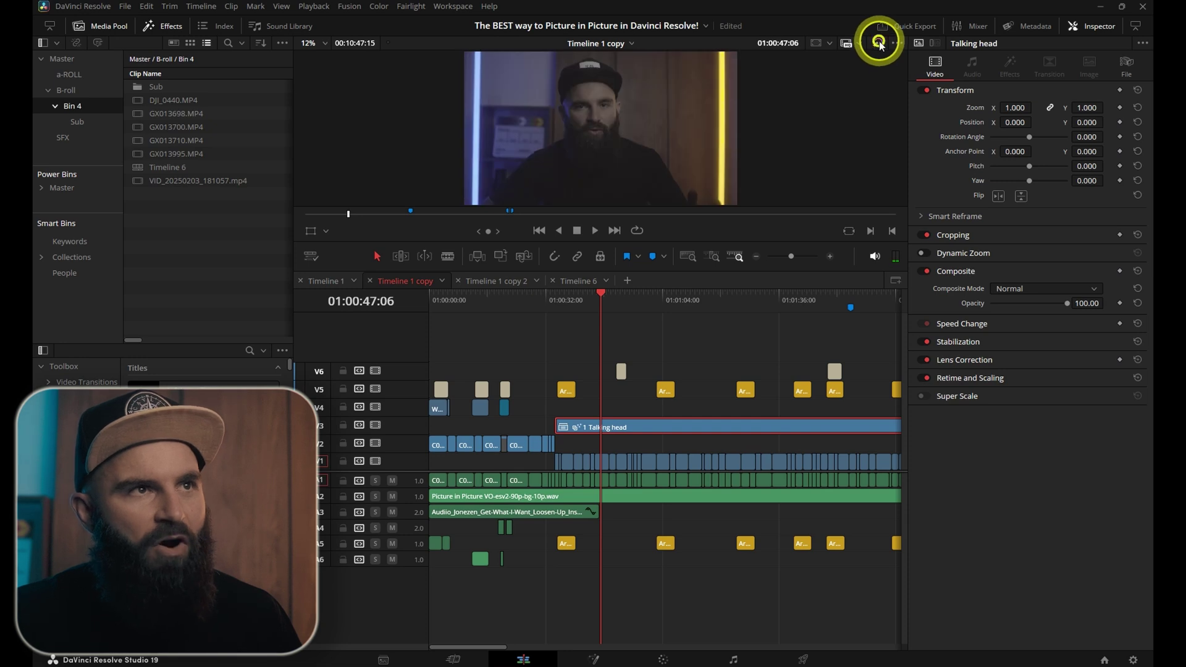
{"action": "left_click", "coordinate": [595, 303]}
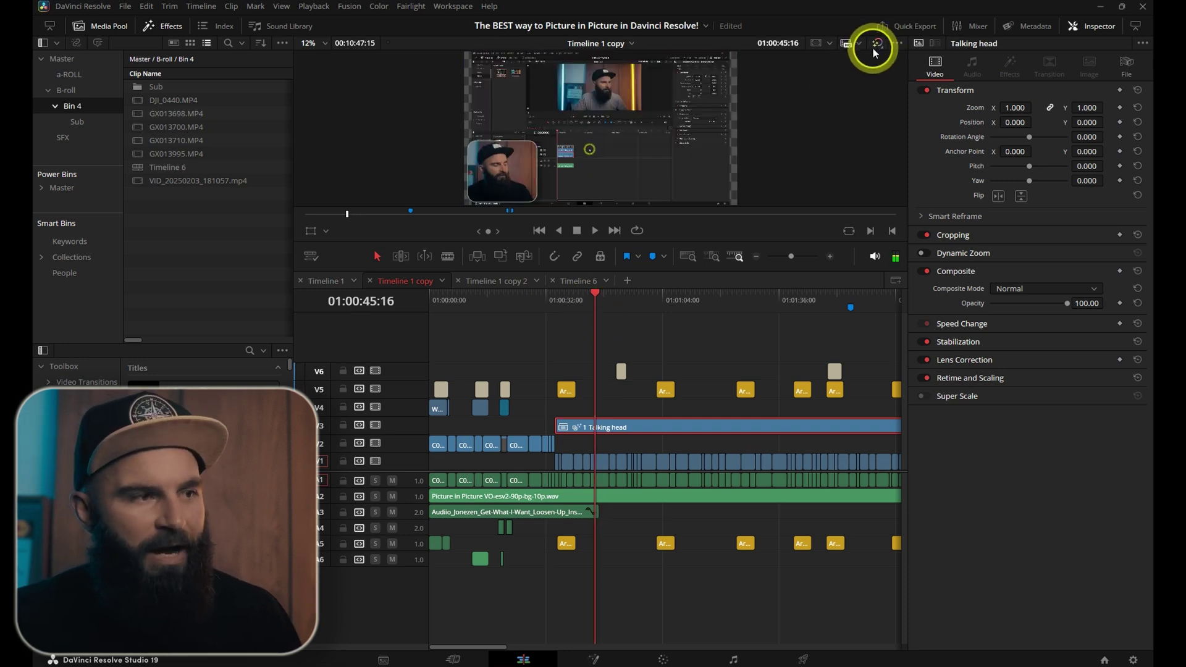
{"action": "left_click", "coordinate": [878, 44]}
{"action": "left_click", "coordinate": [601, 299]}
{"action": "left_click", "coordinate": [595, 298]}
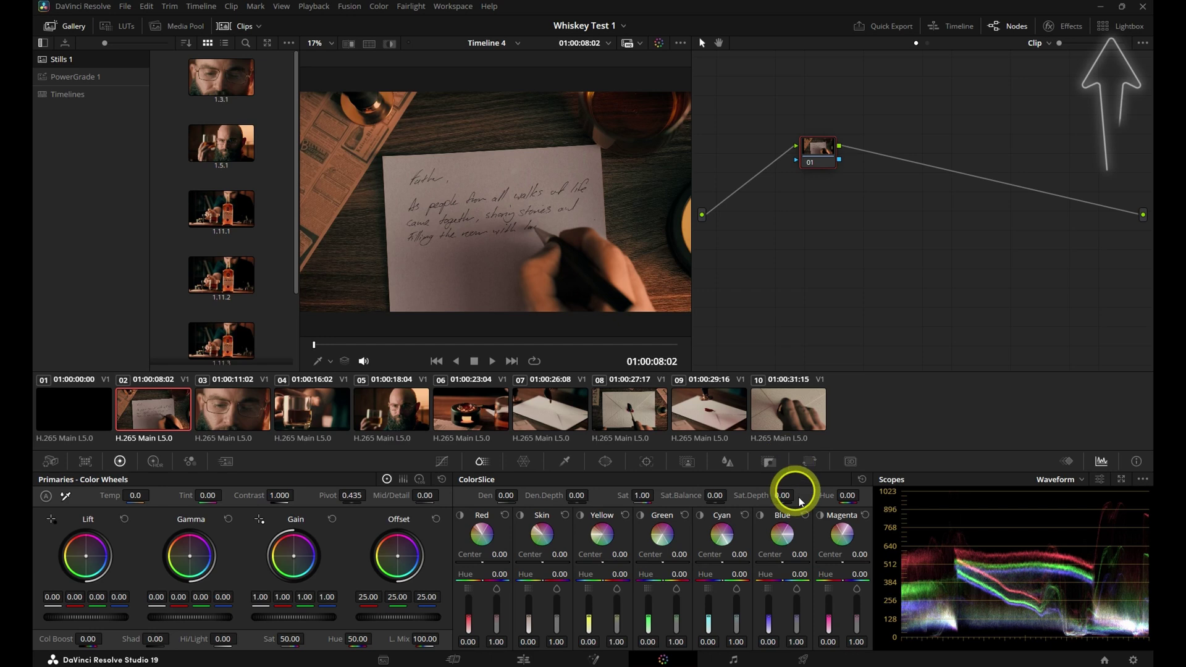
Open the Lightbox and filter it to Flagged Clips > Red Flag
{"action": "left_click", "coordinate": [1103, 26]}
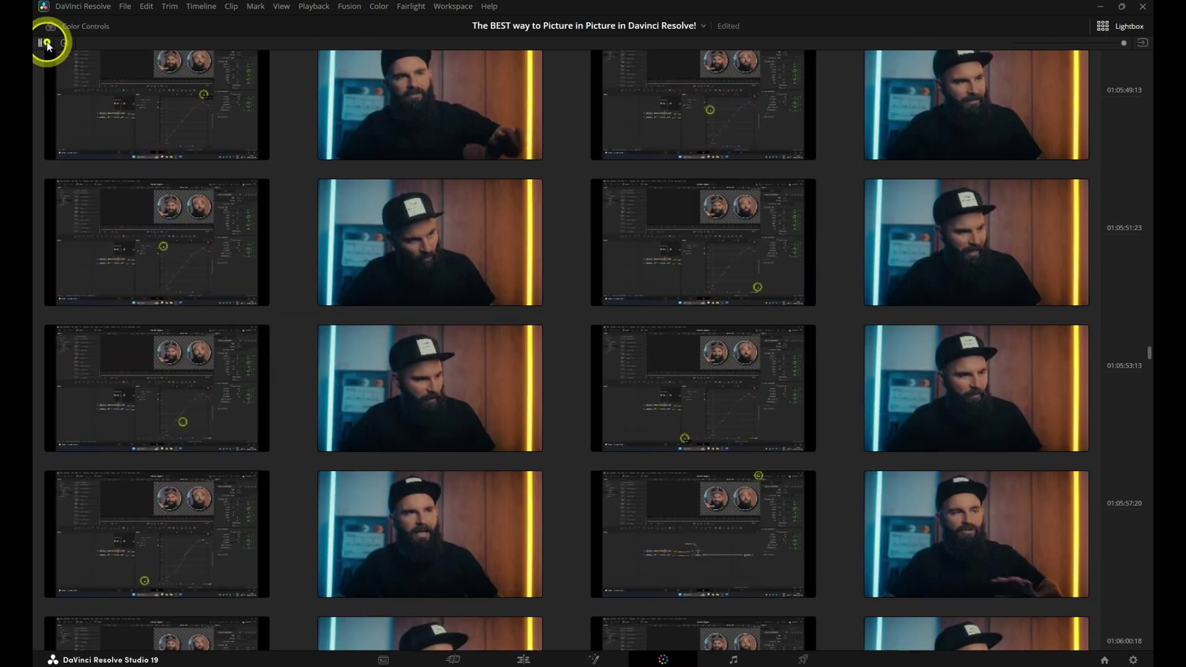
{"action": "left_click", "coordinate": [43, 44]}
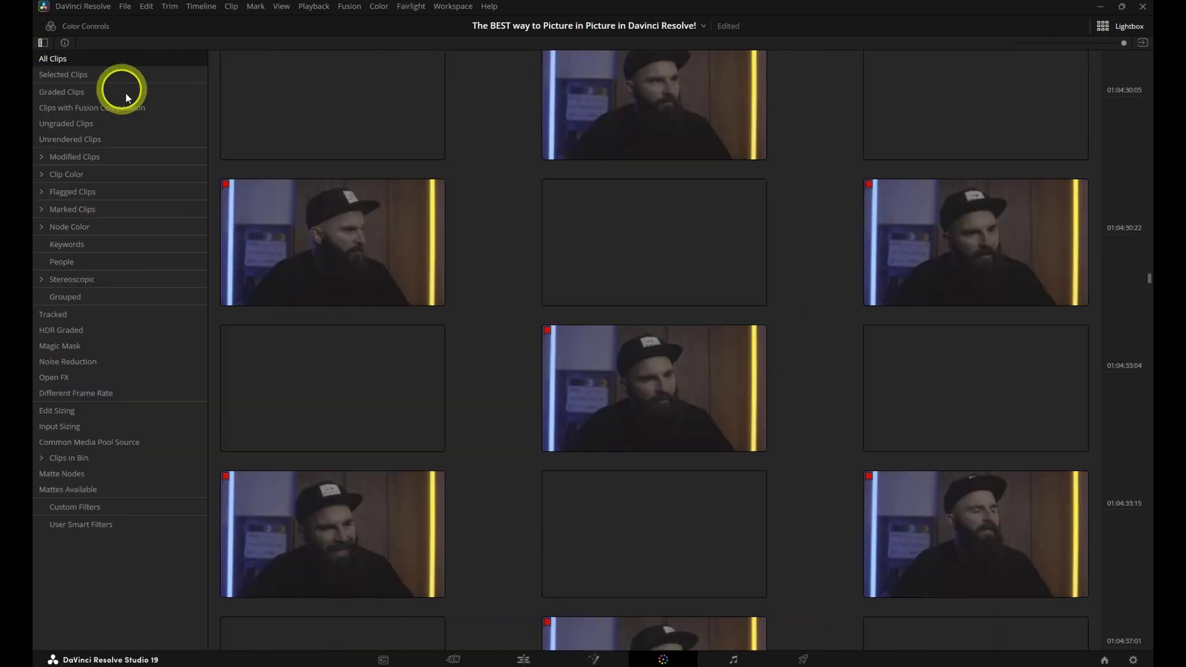
{"action": "left_click", "coordinate": [40, 190]}
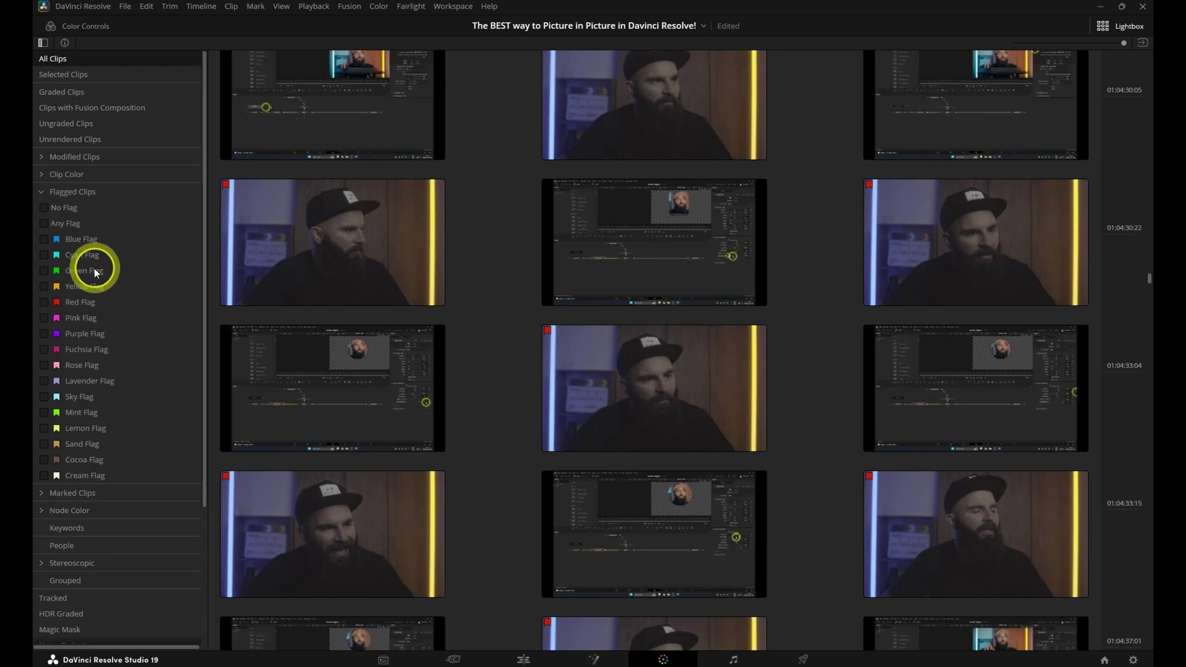
{"action": "left_click", "coordinate": [43, 303]}
{"action": "scroll", "coordinate": [547, 325], "scroll_direction": "down", "scroll_amount": 3}
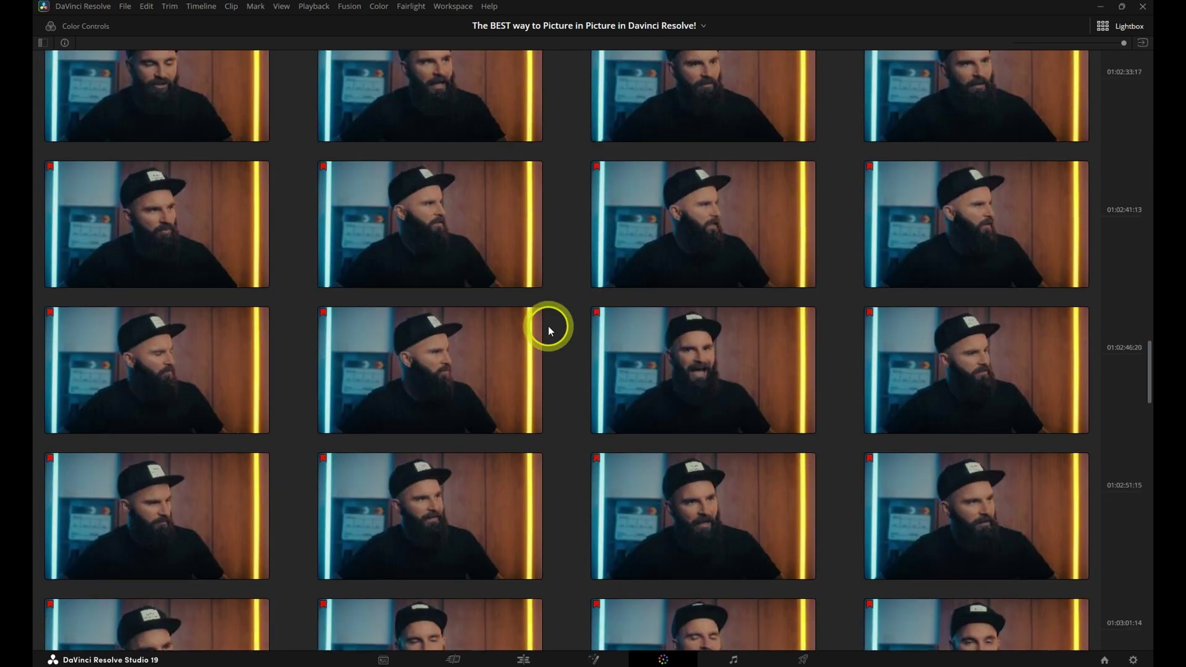
{"action": "scroll", "coordinate": [547, 325], "scroll_direction": "up", "scroll_amount": 15}
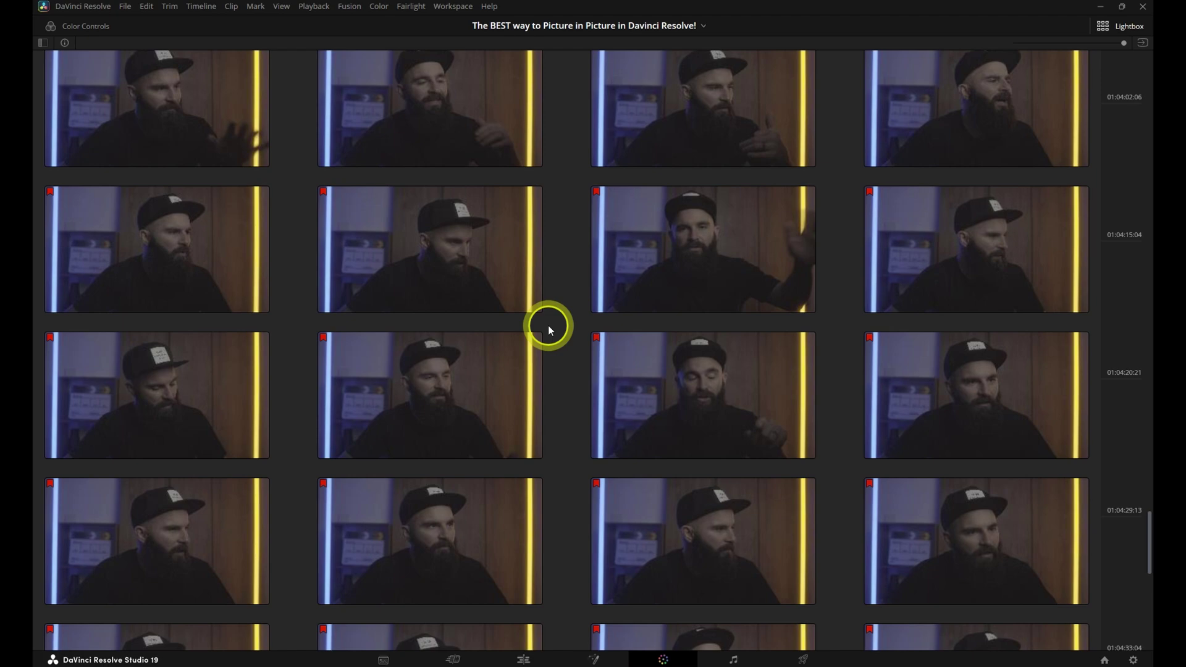
{"action": "scroll", "coordinate": [558, 331], "scroll_direction": "up", "scroll_amount": 8}
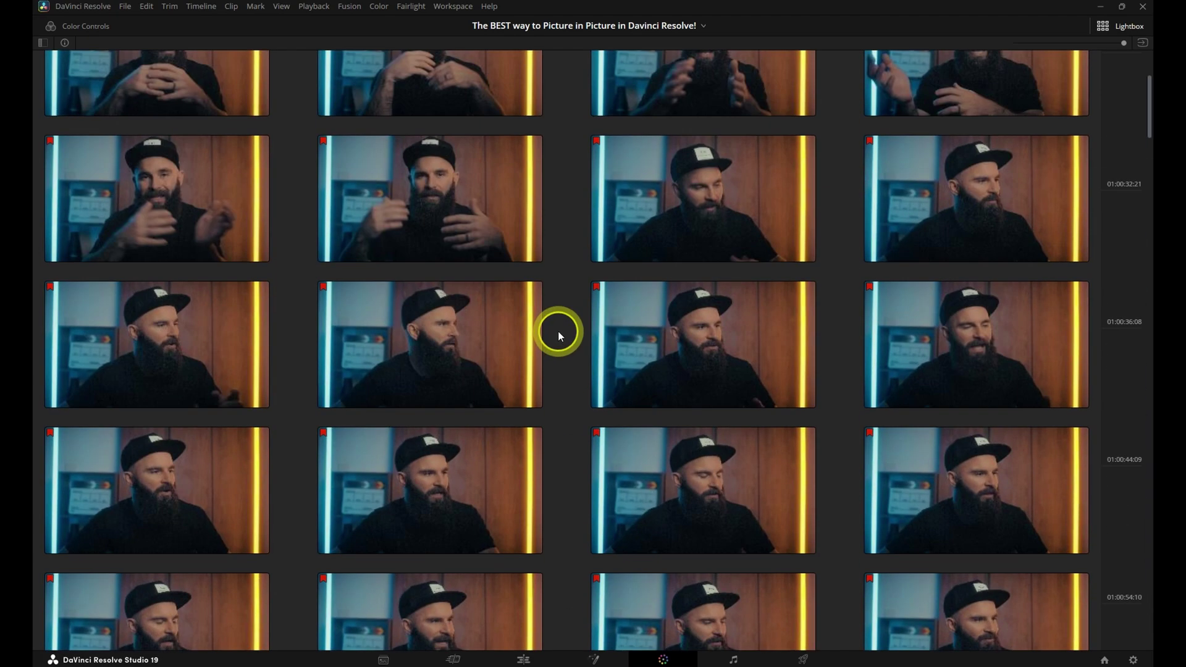